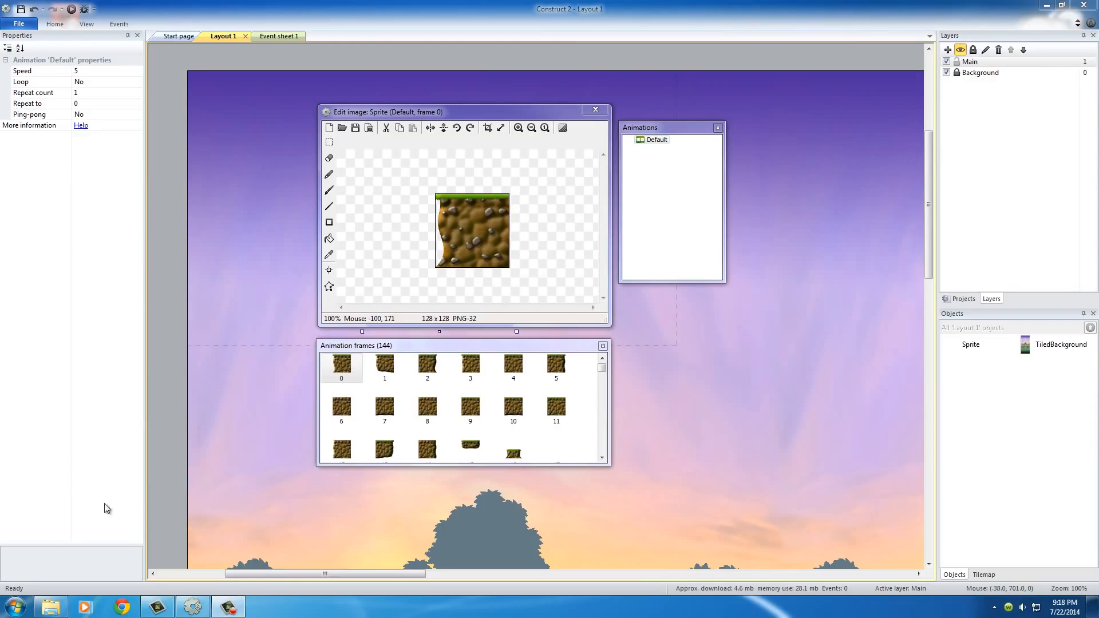
# Preview the Idle_to_run sprite sheet in the Player's Idle to run(tween) folder and return to the sprite's image editor.
pyautogui.click(51, 609)
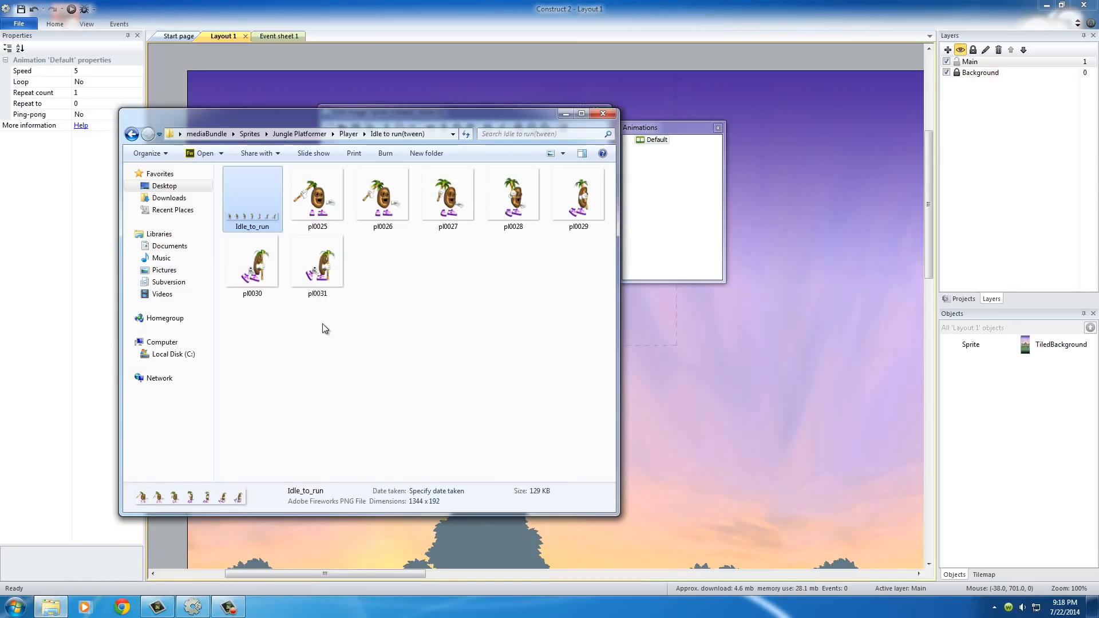
pyautogui.rightClick(252, 217)
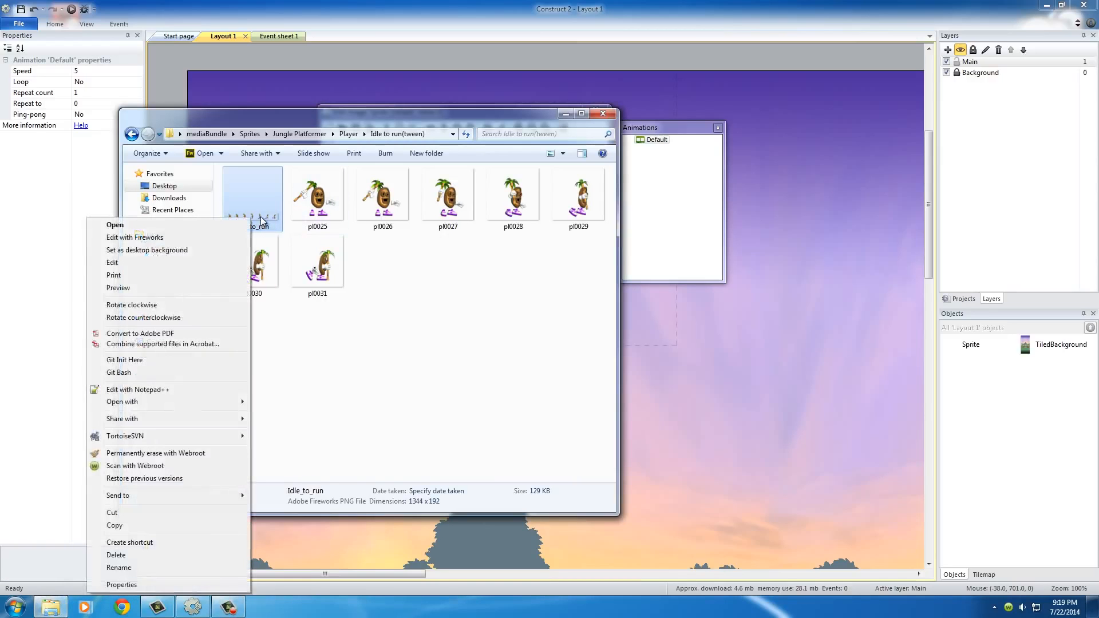
pyautogui.click(164, 286)
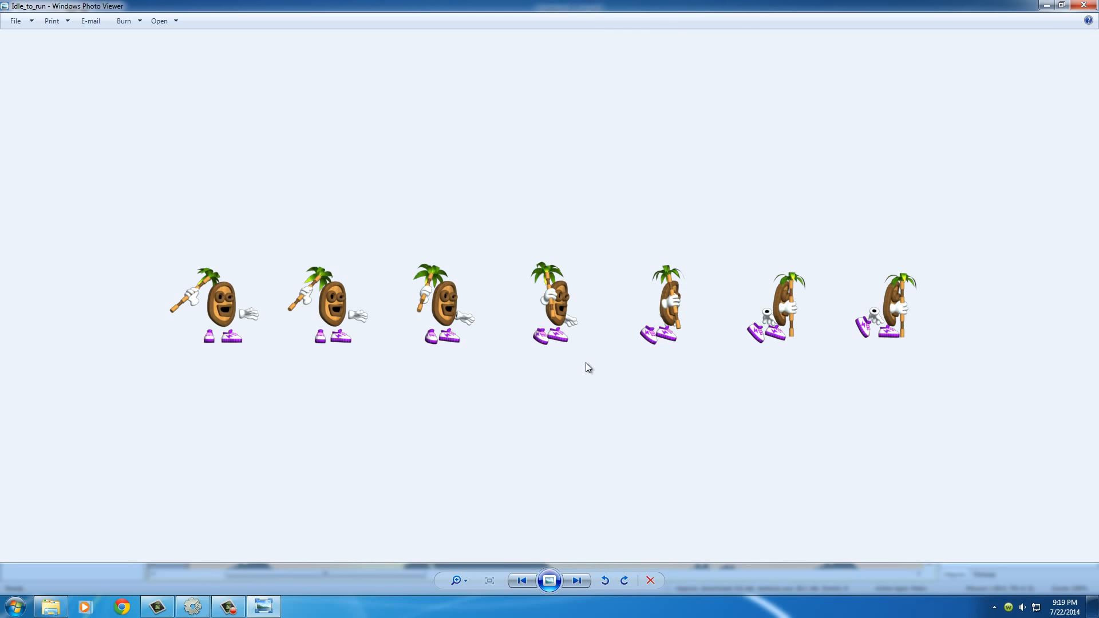
pyautogui.click(1084, 6)
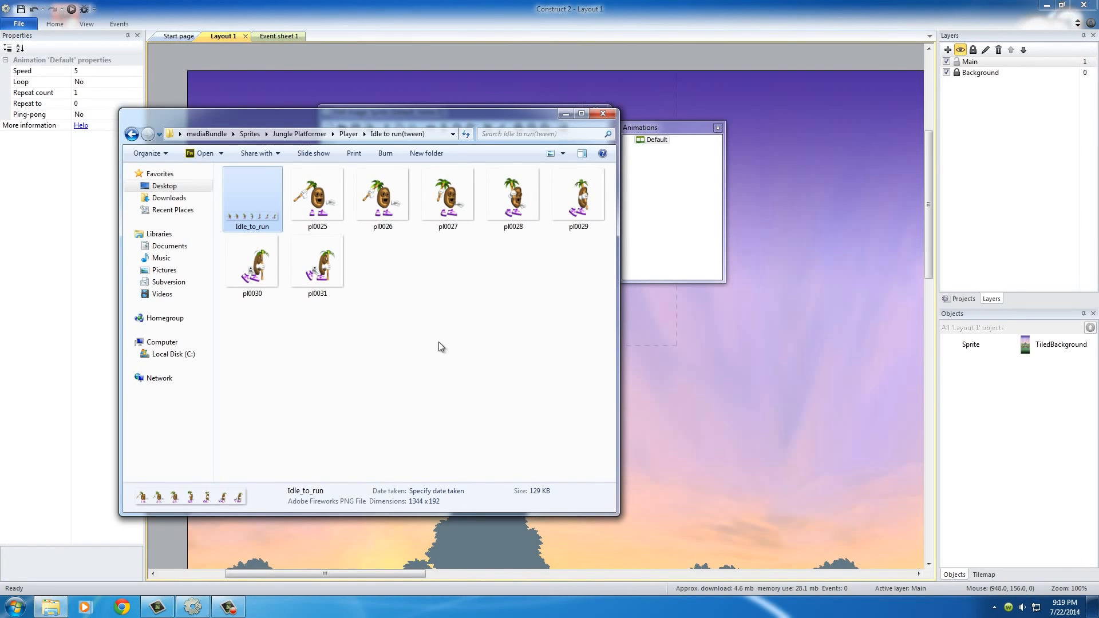
pyautogui.click(603, 114)
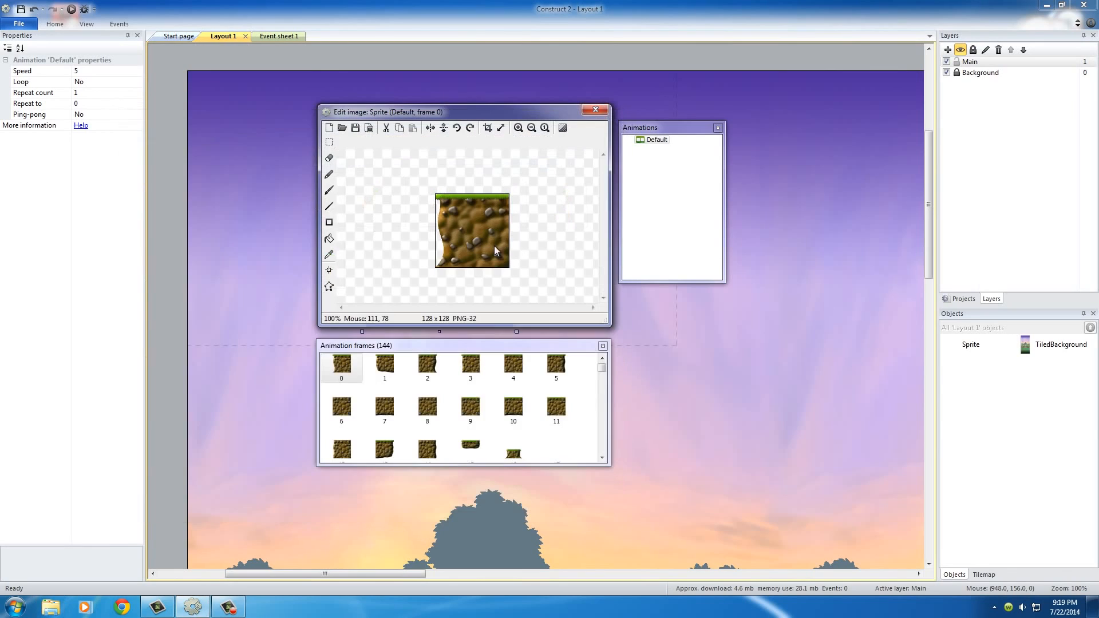
# Examine frames 1 and 0 of the sprite's Default animation and move the Animations window up beside the image editor.
pyautogui.click(389, 368)
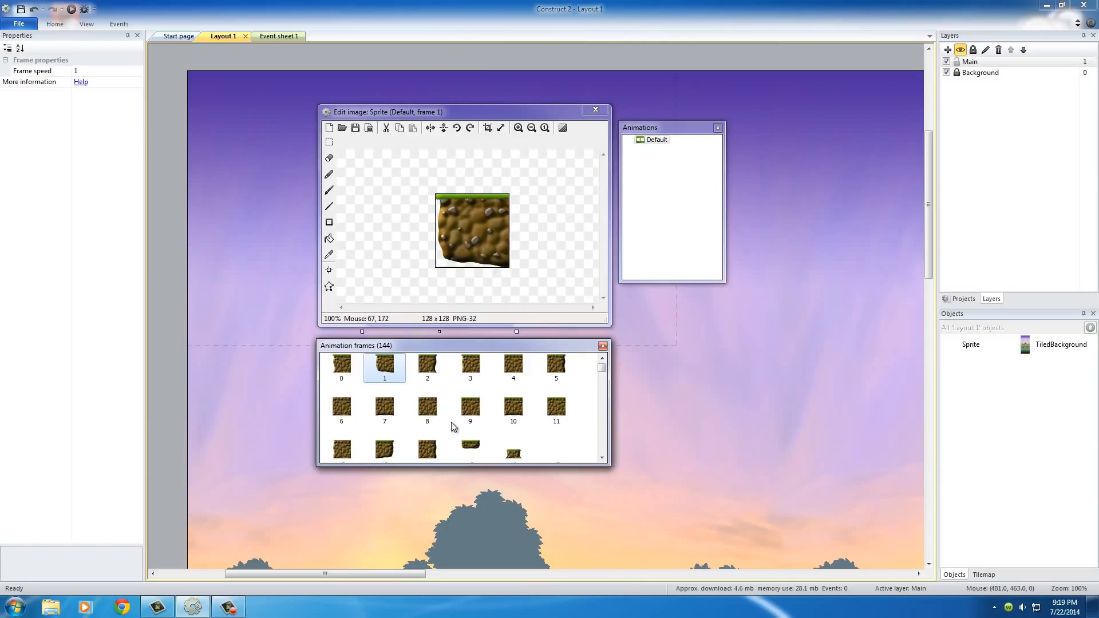
pyautogui.click(342, 366)
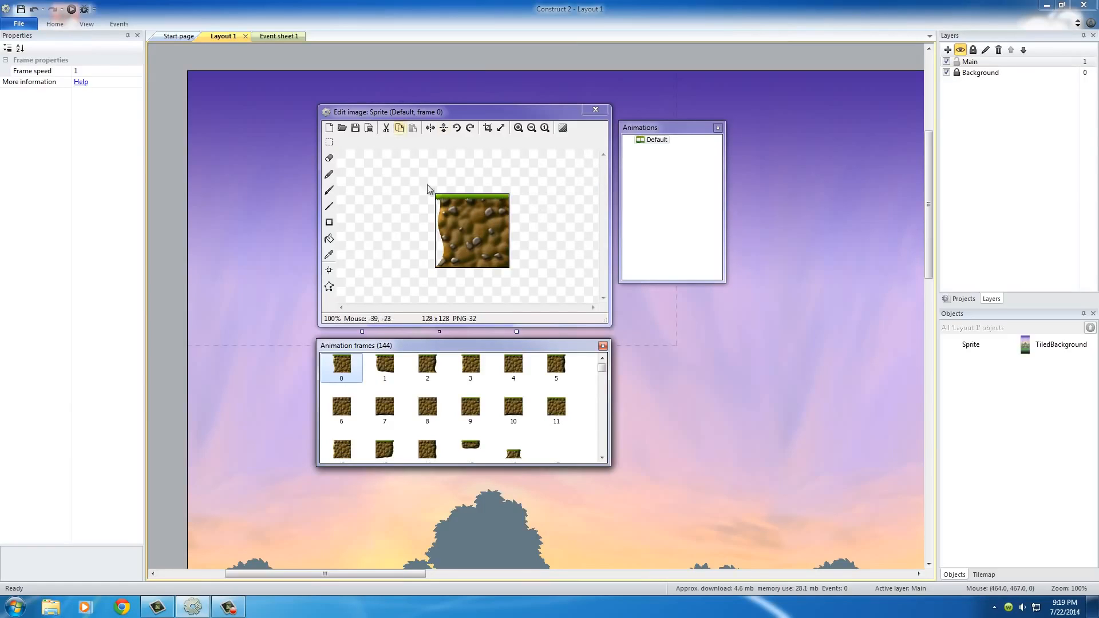
pyautogui.moveTo(653, 127); pyautogui.dragTo(655, 108)
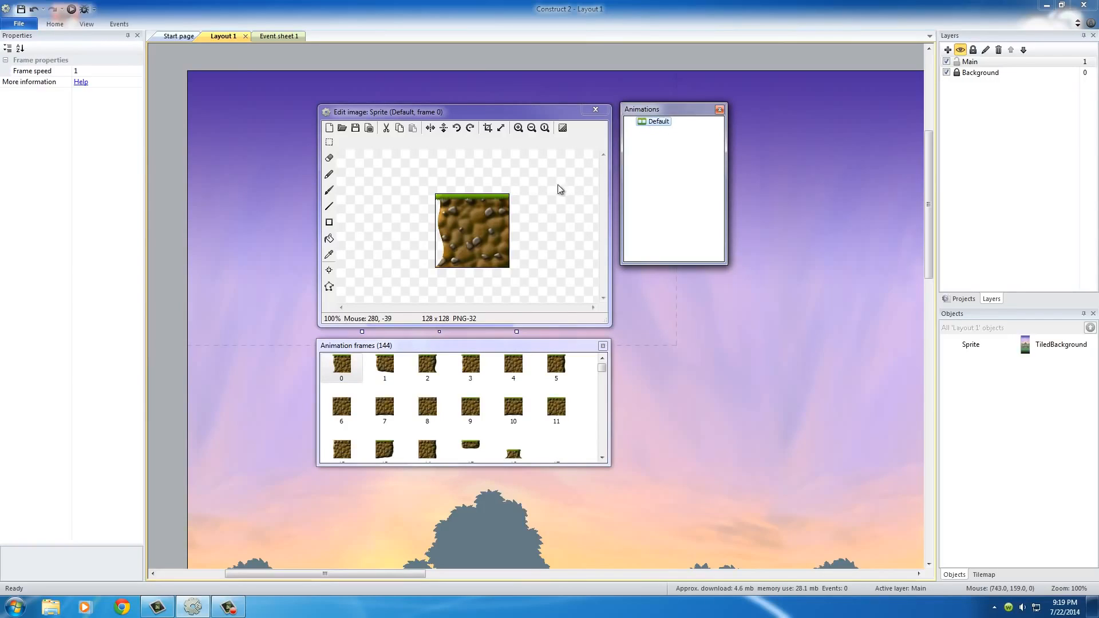
pyautogui.click(558, 185)
pyautogui.click(657, 126)
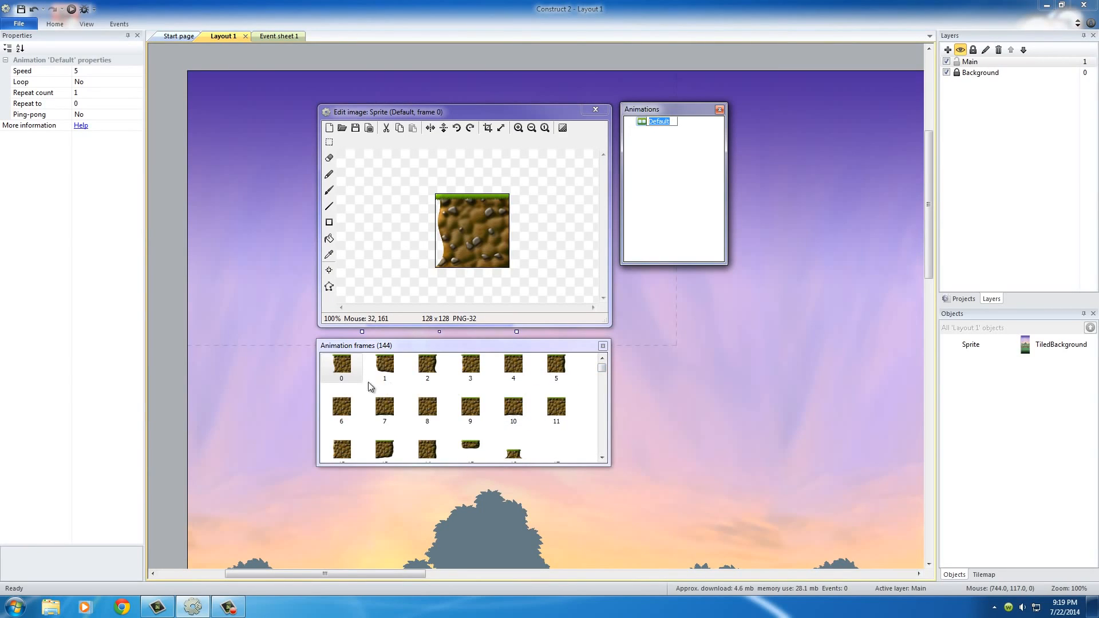
pyautogui.moveTo(603, 371)
pyautogui.mouseDown()
pyautogui.moveTo(602, 395)
pyautogui.moveTo(602, 368)
pyautogui.mouseUp()
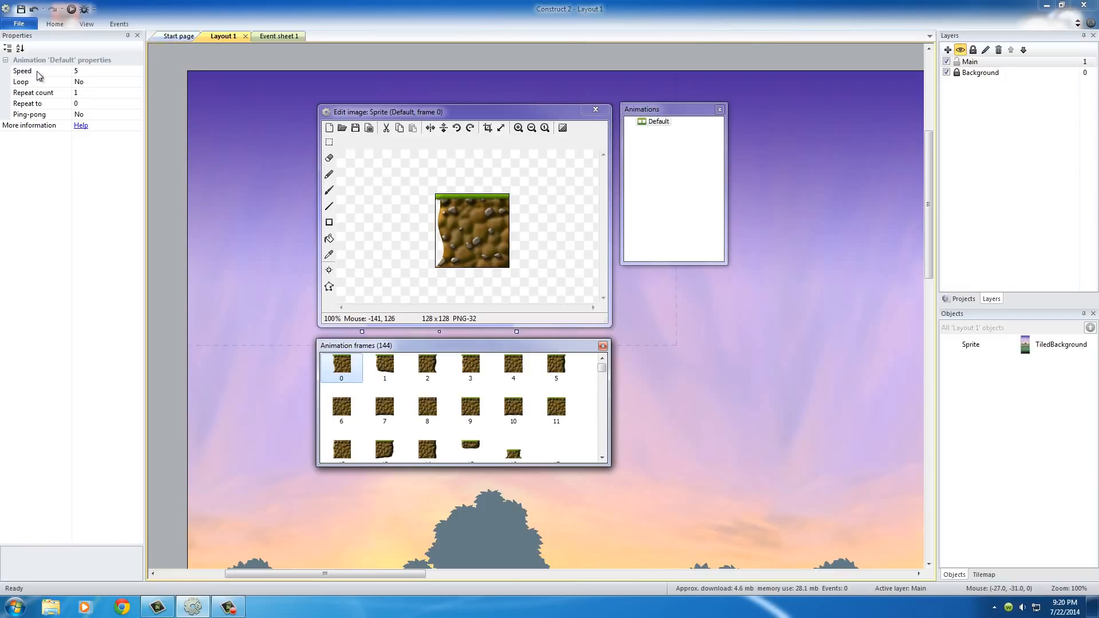
# Set the Default animation's speed to 0 and close the sprite's image editor.
pyautogui.click(87, 73)
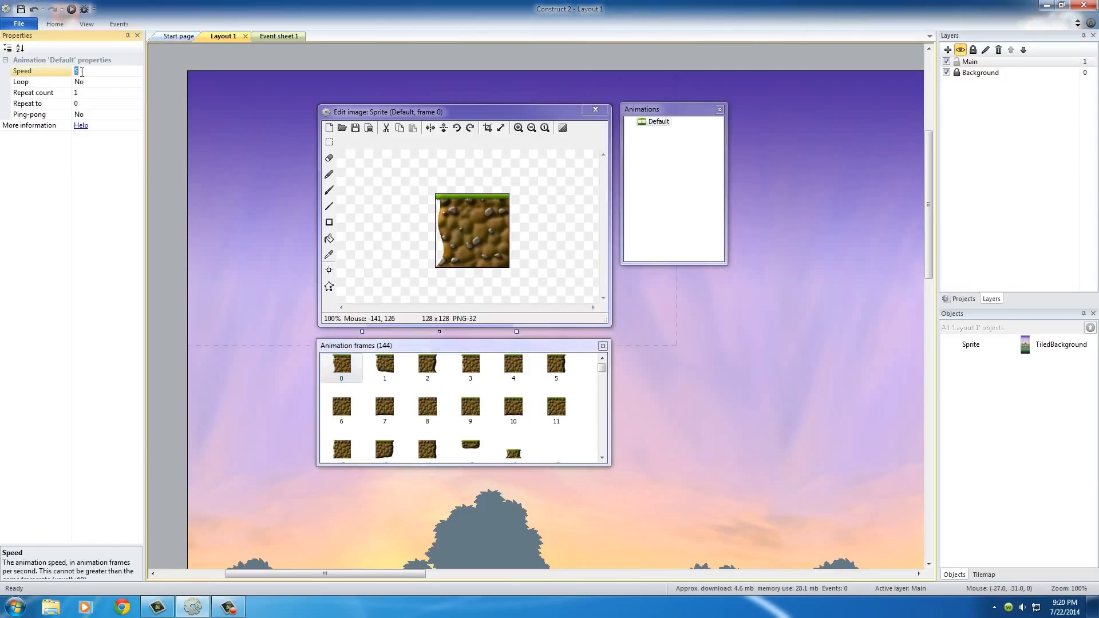
pyautogui.click(651, 125)
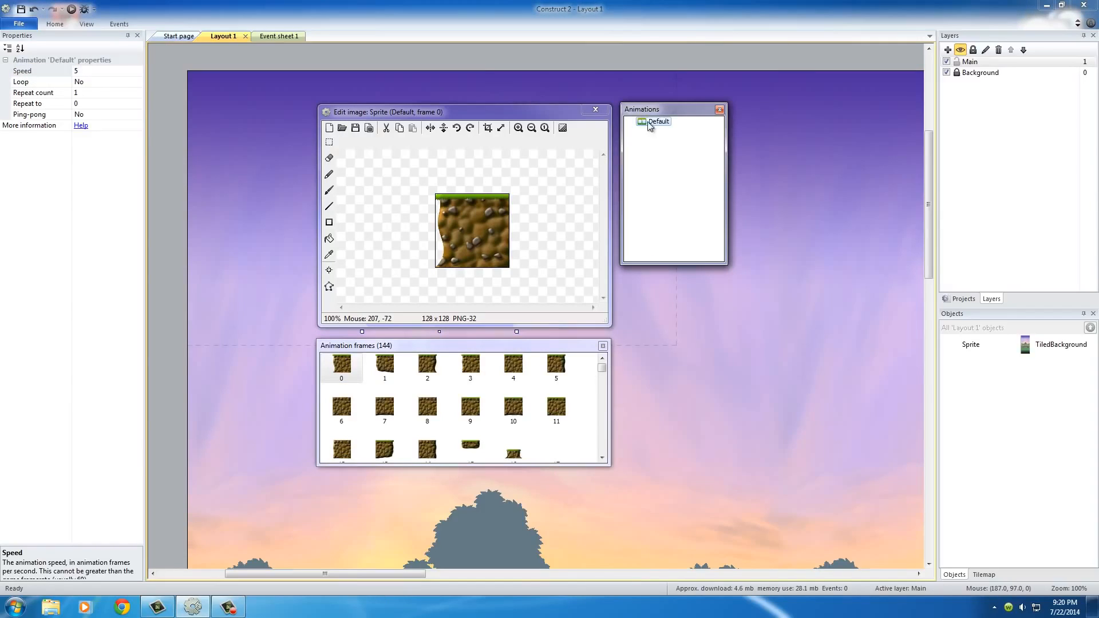
pyautogui.click(82, 71)
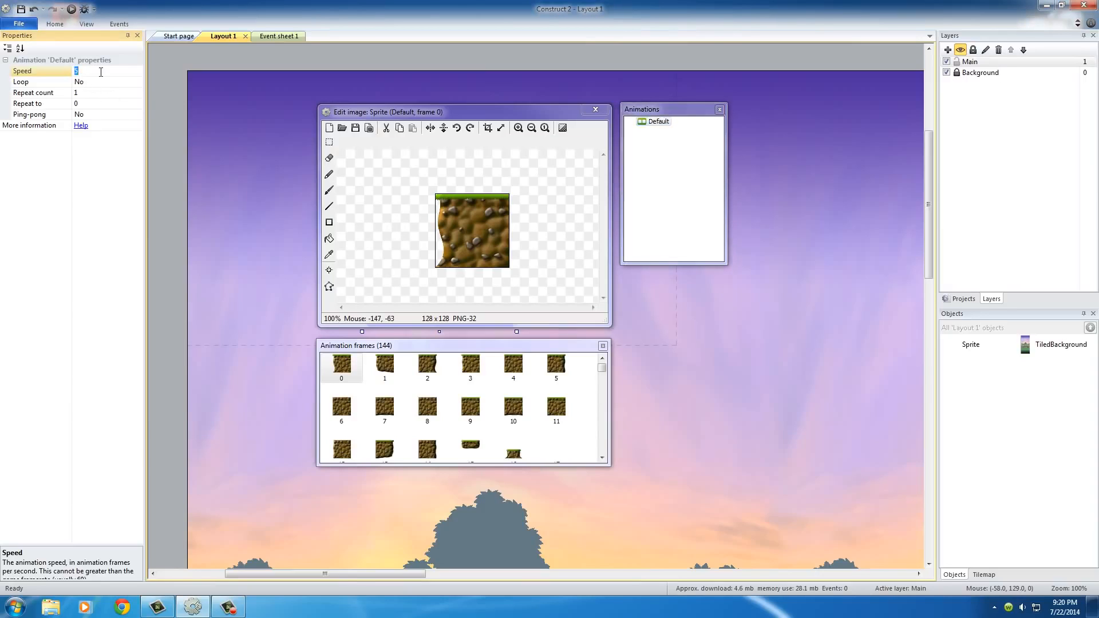
pyautogui.write('0')
pyautogui.press('Return')
pyautogui.click(597, 111)
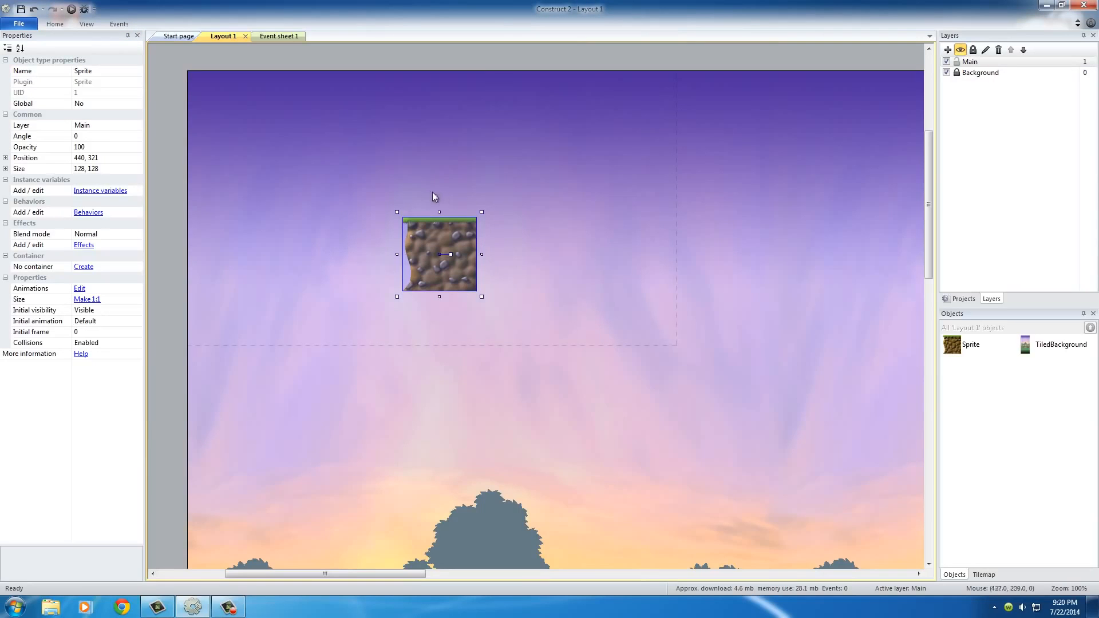
pyautogui.click(466, 171)
pyautogui.click(441, 256)
pyautogui.click(522, 248)
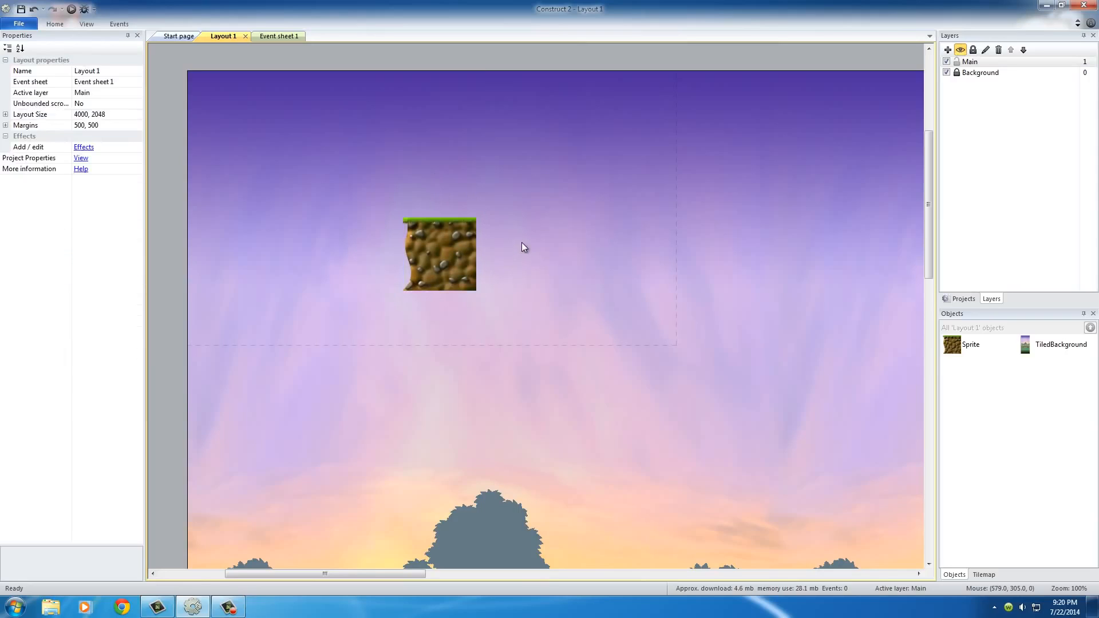
pyautogui.click(447, 261)
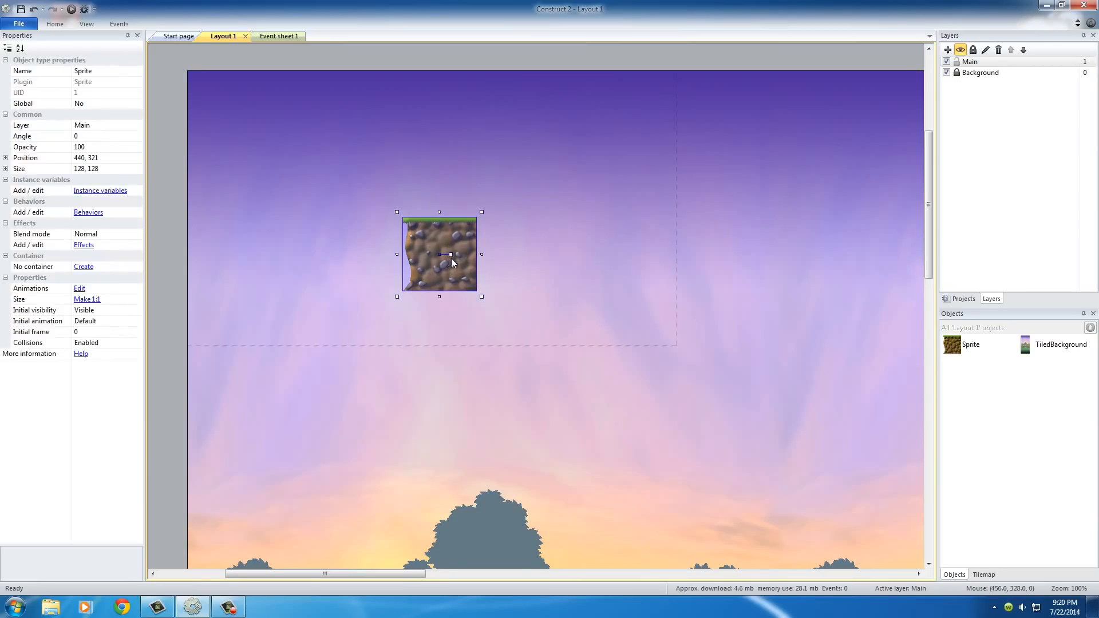
pyautogui.click(534, 258)
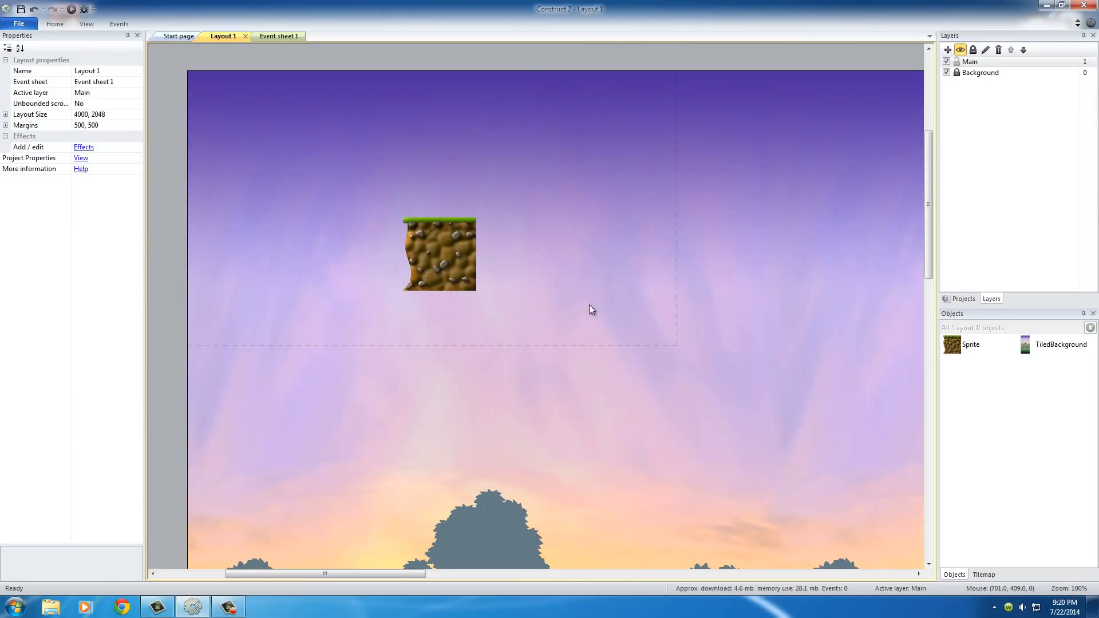
pyautogui.click(437, 258)
pyautogui.click(514, 238)
# Set the ground tile sprite's initial frame to 1.
pyautogui.click(442, 256)
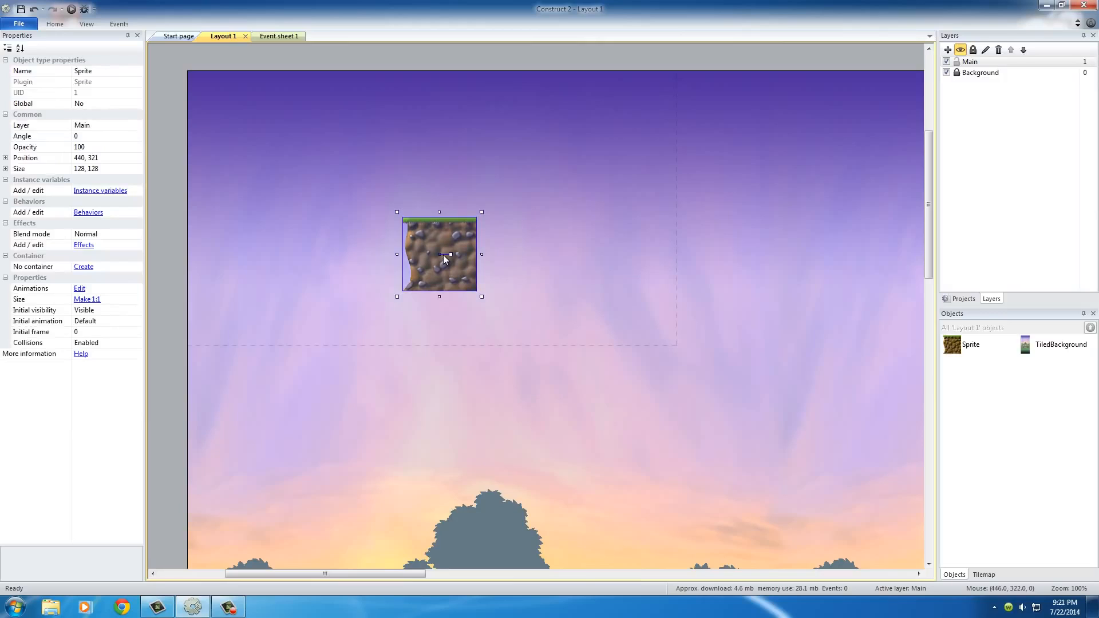
pyautogui.click(87, 332)
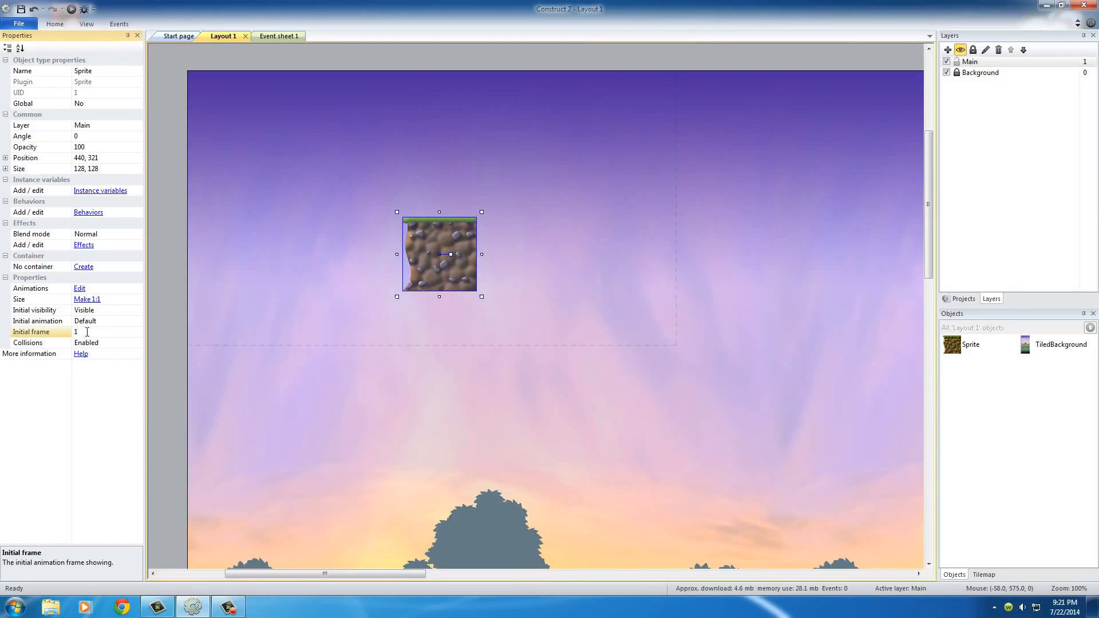
pyautogui.click(422, 187)
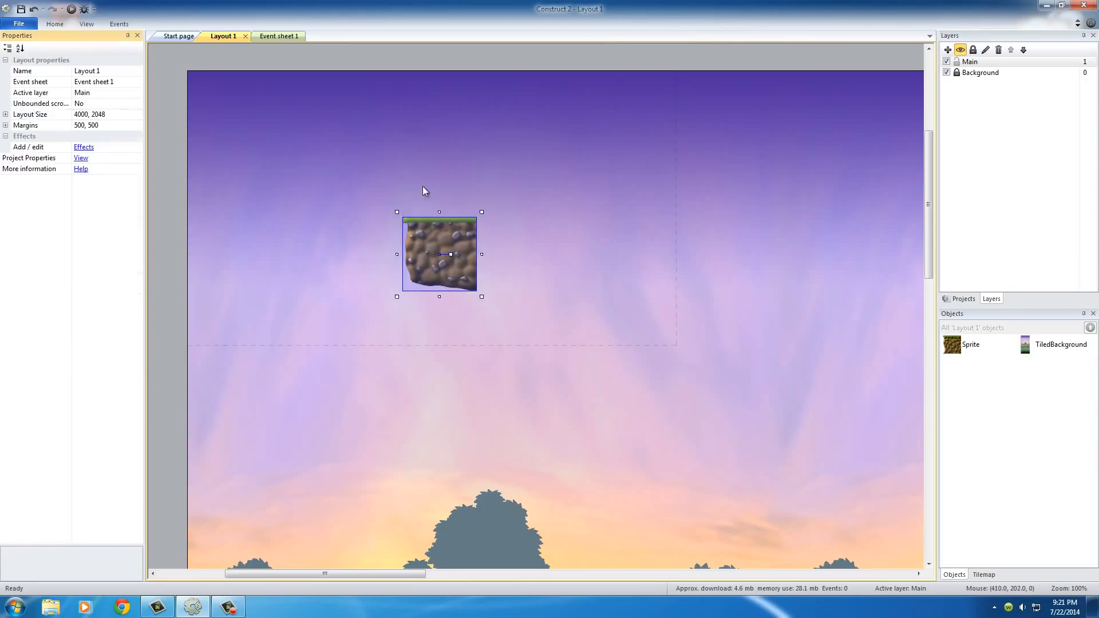
# Set the ground tile sprite's initial frame back to 0.
pyautogui.click(440, 264)
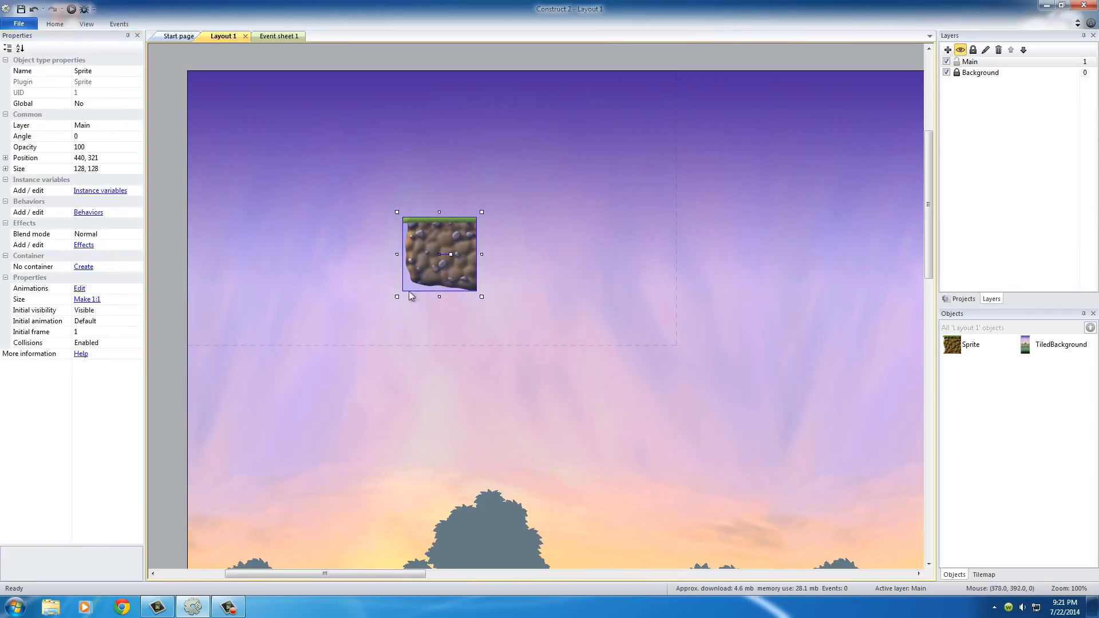
pyautogui.click(89, 332)
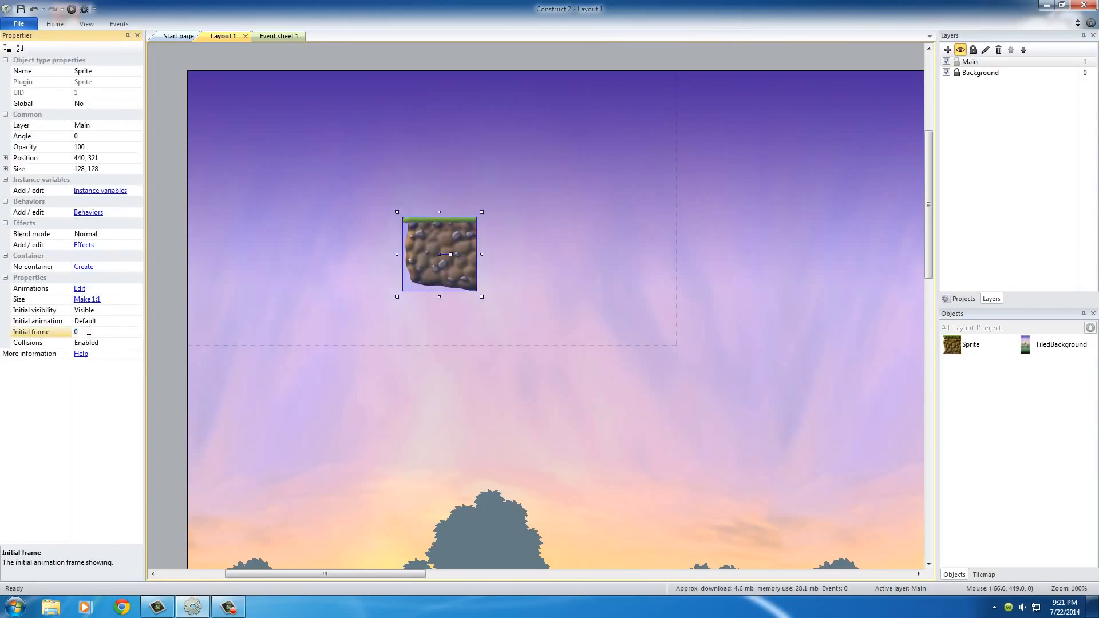
pyautogui.write('0')
pyautogui.press('Return')
# Change the ground tile's initial frame to 1 and deselect it.
pyautogui.click(90, 332)
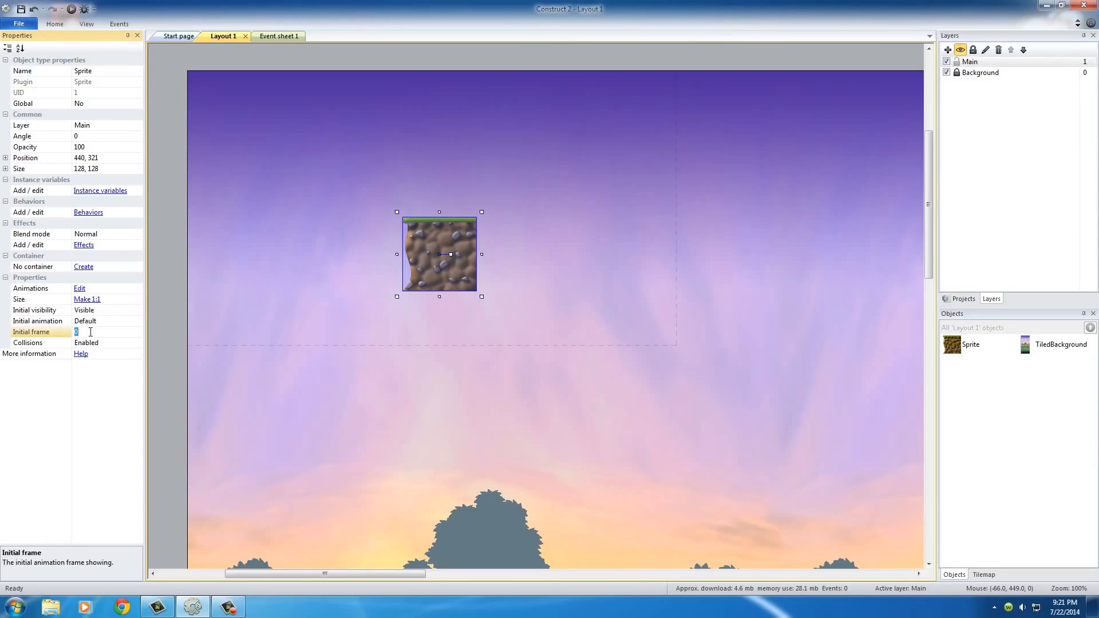
pyautogui.press('Return')
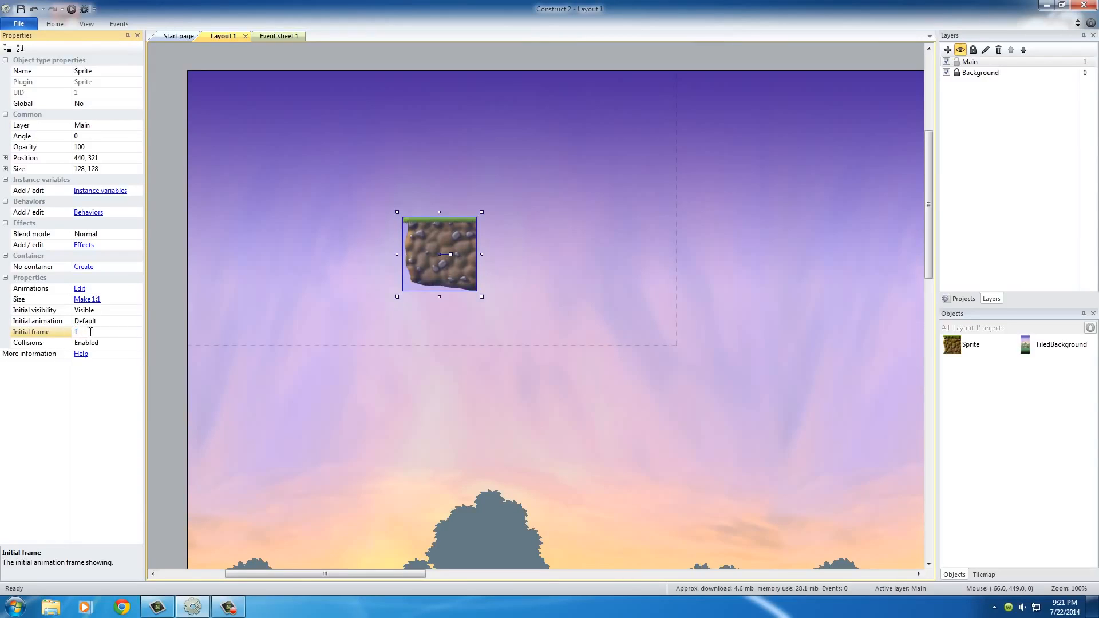
pyautogui.click(534, 201)
# Move the ground tile left and slightly down in the layout, to about 258, 378.
pyautogui.moveTo(439, 252); pyautogui.dragTo(335, 280)
pyautogui.click(243, 178)
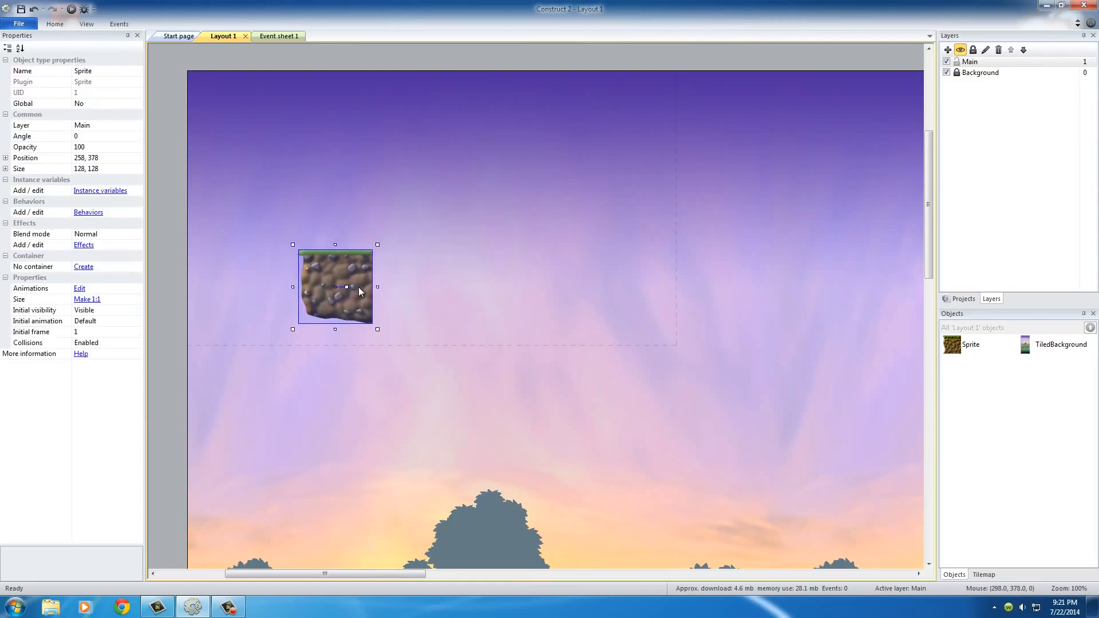
pyautogui.click(407, 212)
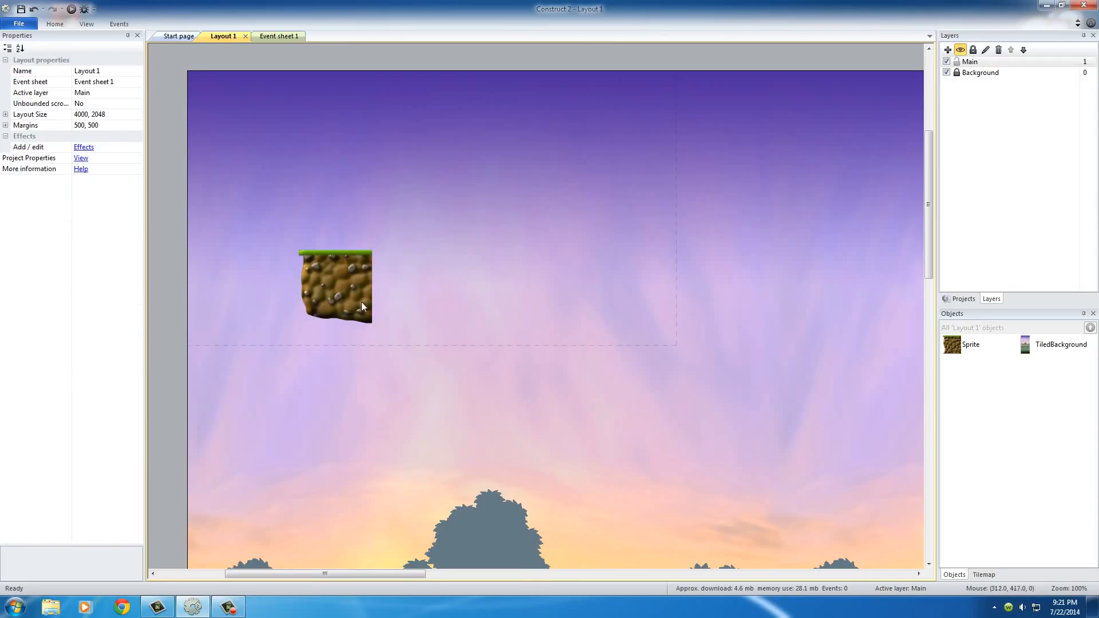
# Duplicate the ground tile twice in a row to its right, at about 388, 378 and 541, 380.
pyautogui.click(342, 280)
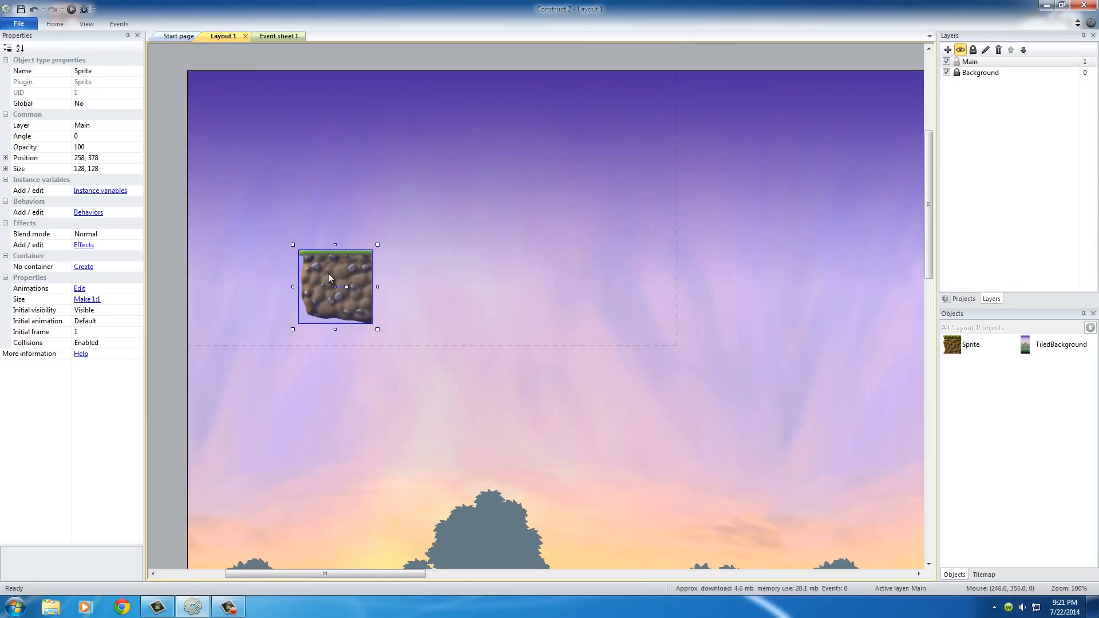
pyautogui.keyDown('ctrl'); pyautogui.moveTo(328, 277); pyautogui.dragTo(411, 281); pyautogui.keyUp('ctrl')
pyautogui.click(459, 190)
pyautogui.click(489, 244)
pyautogui.moveTo(491, 275)
pyautogui.mouseDown()
pyautogui.moveTo(473, 274)
pyautogui.moveTo(486, 275)
pyautogui.mouseUp()
pyautogui.click(454, 277)
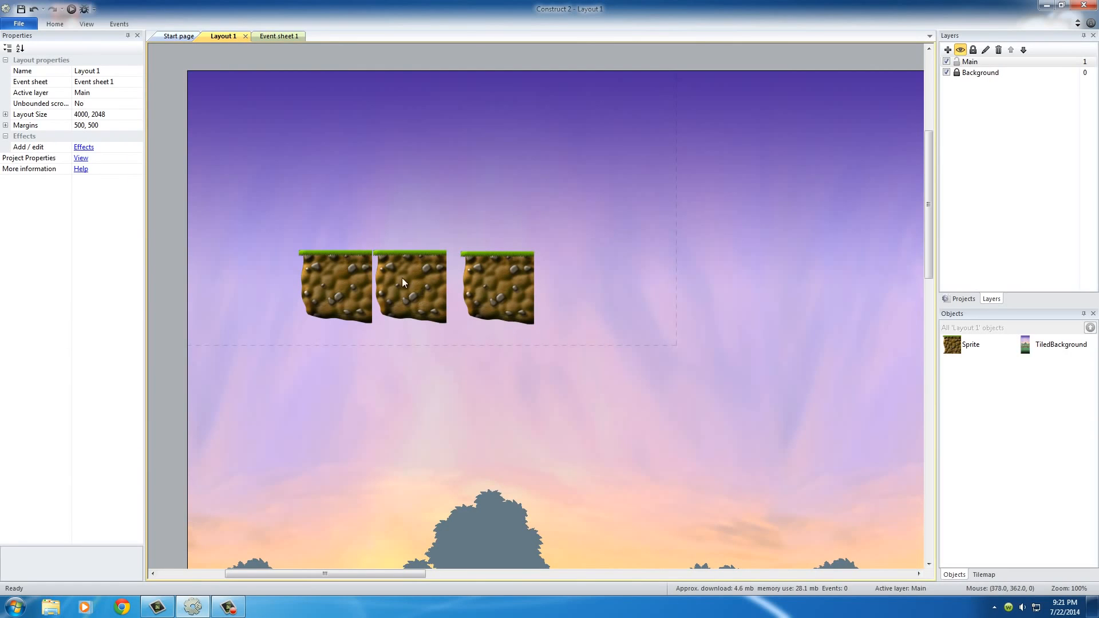
pyautogui.moveTo(412, 289); pyautogui.dragTo(421, 293)
pyautogui.click(504, 286)
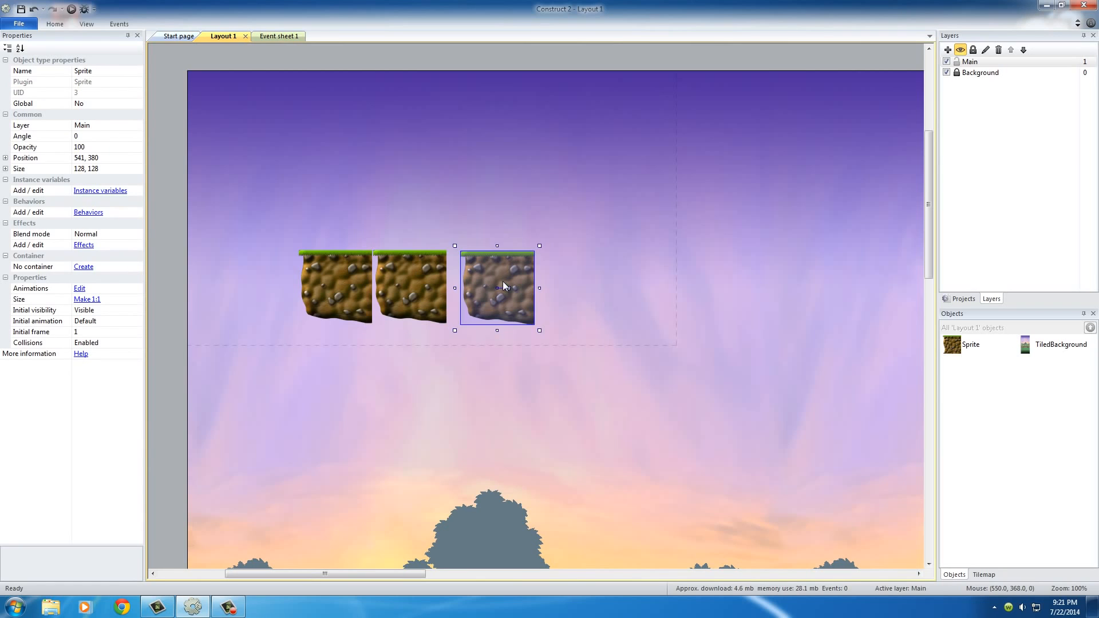
pyautogui.click(400, 194)
# Set the middle ground tile's initial frame to 10 and move it slightly right, to about 394, 381.
pyautogui.click(414, 288)
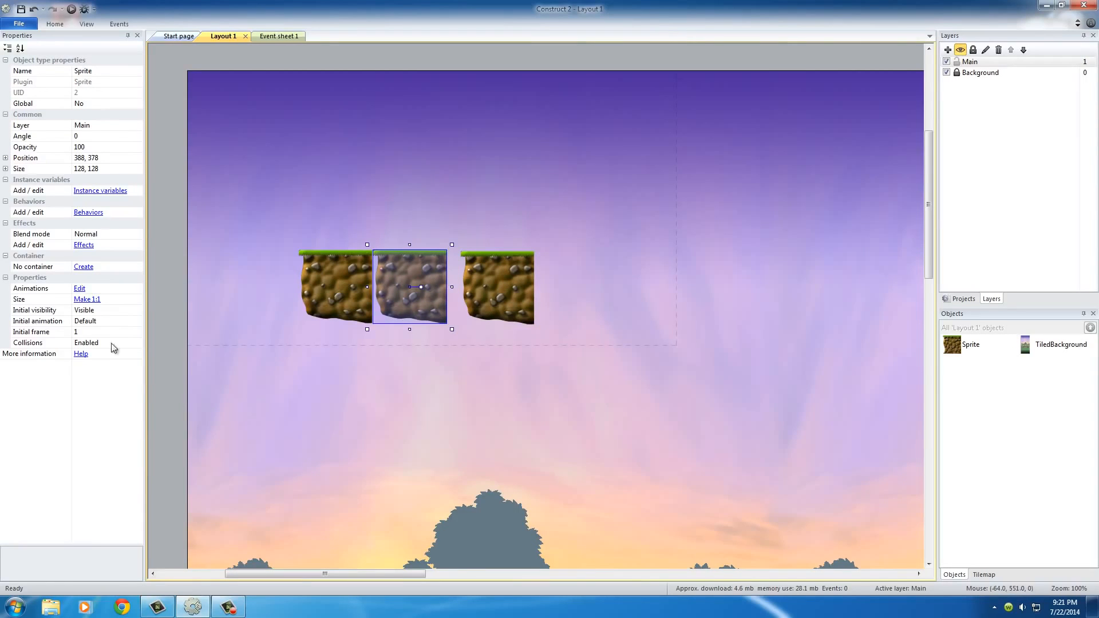
pyautogui.click(83, 333)
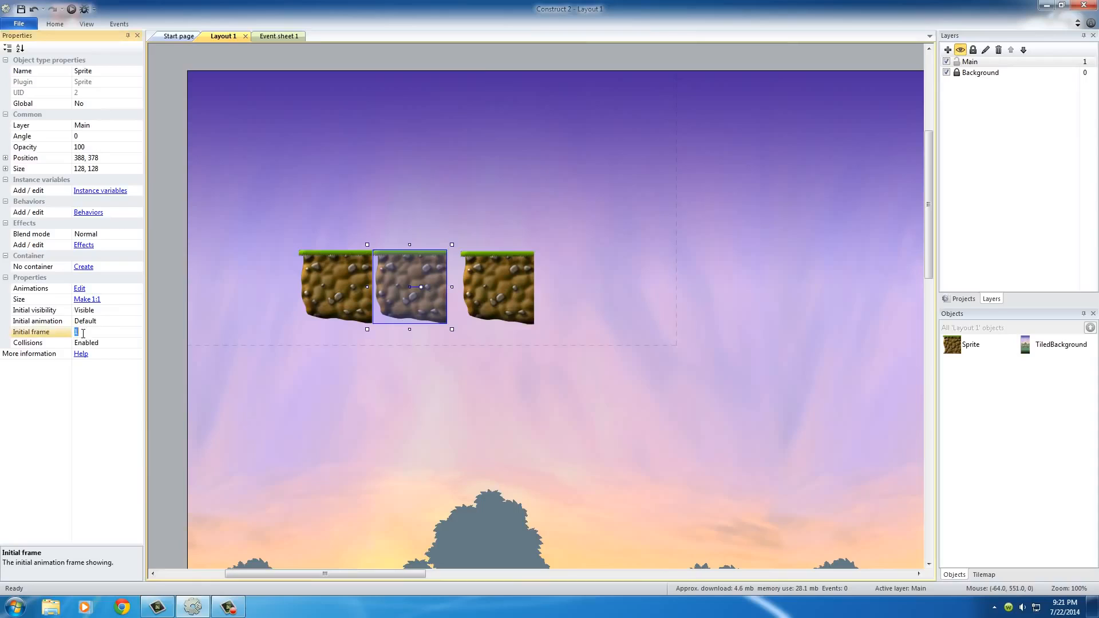
pyautogui.write('10')
pyautogui.press('Return')
pyautogui.click(387, 226)
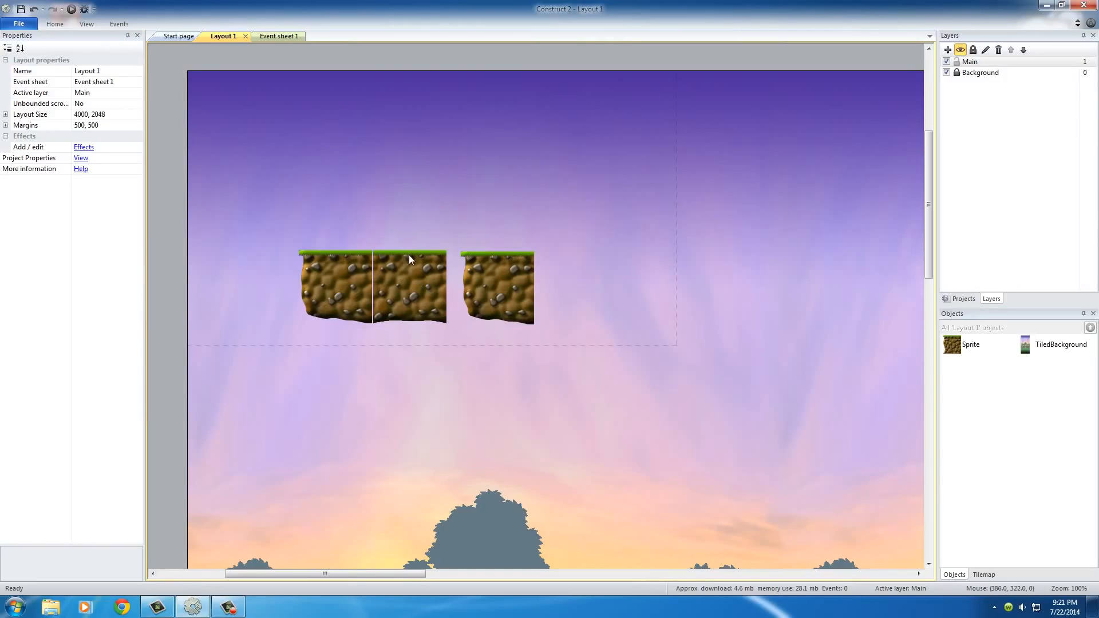
pyautogui.moveTo(400, 281); pyautogui.dragTo(406, 282)
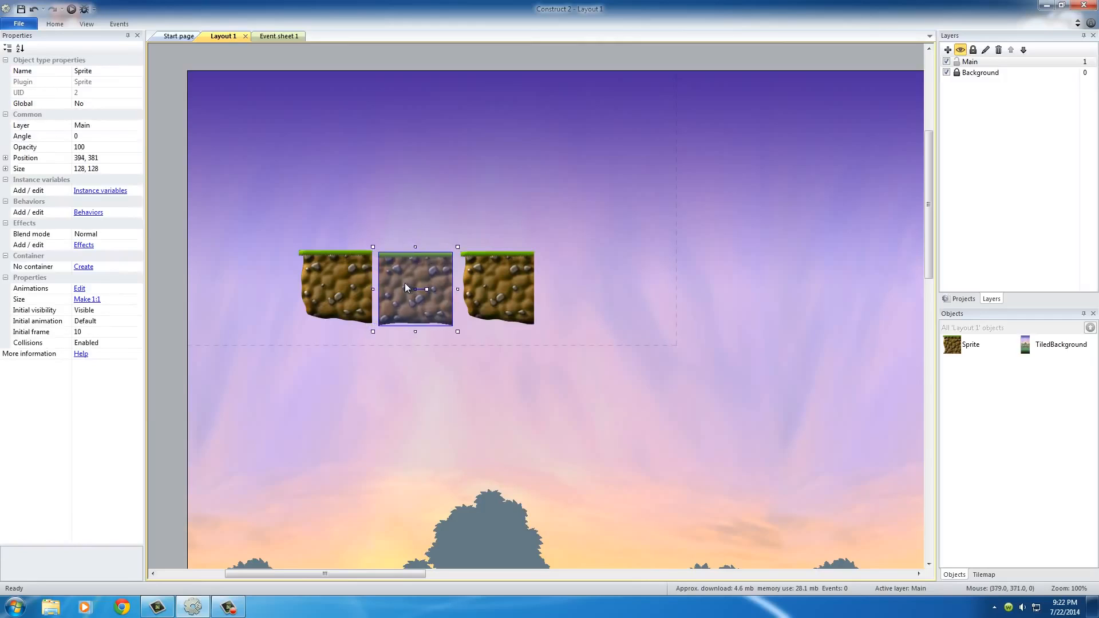
pyautogui.click(497, 218)
# Set the rightmost ground tile's initial frame to 13.
pyautogui.click(497, 281)
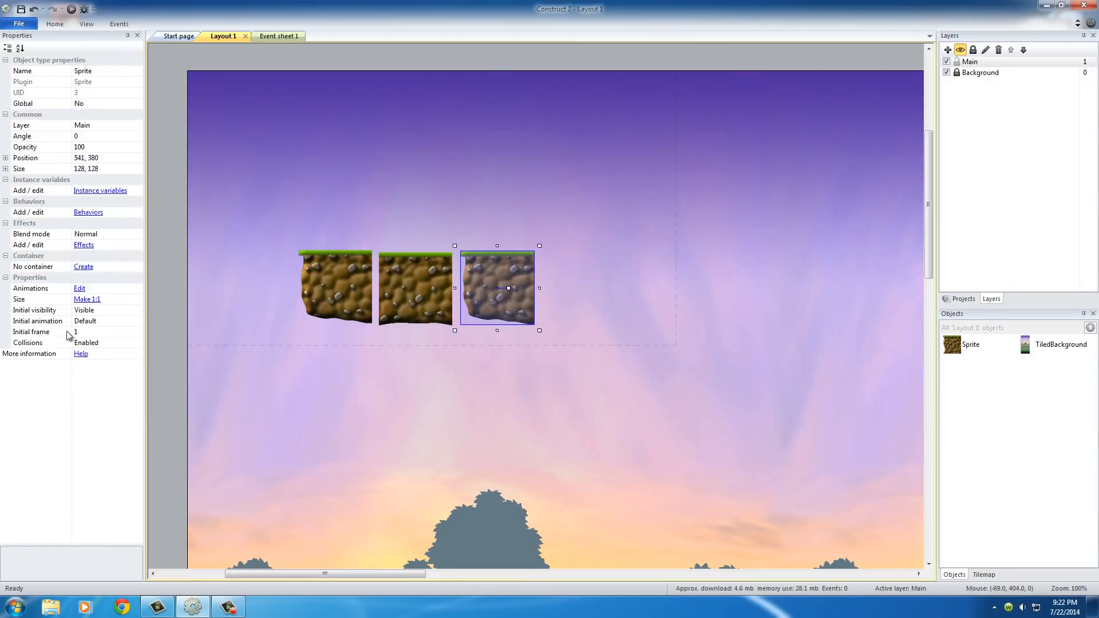
pyautogui.click(86, 333)
pyautogui.write('13')
pyautogui.press('Return')
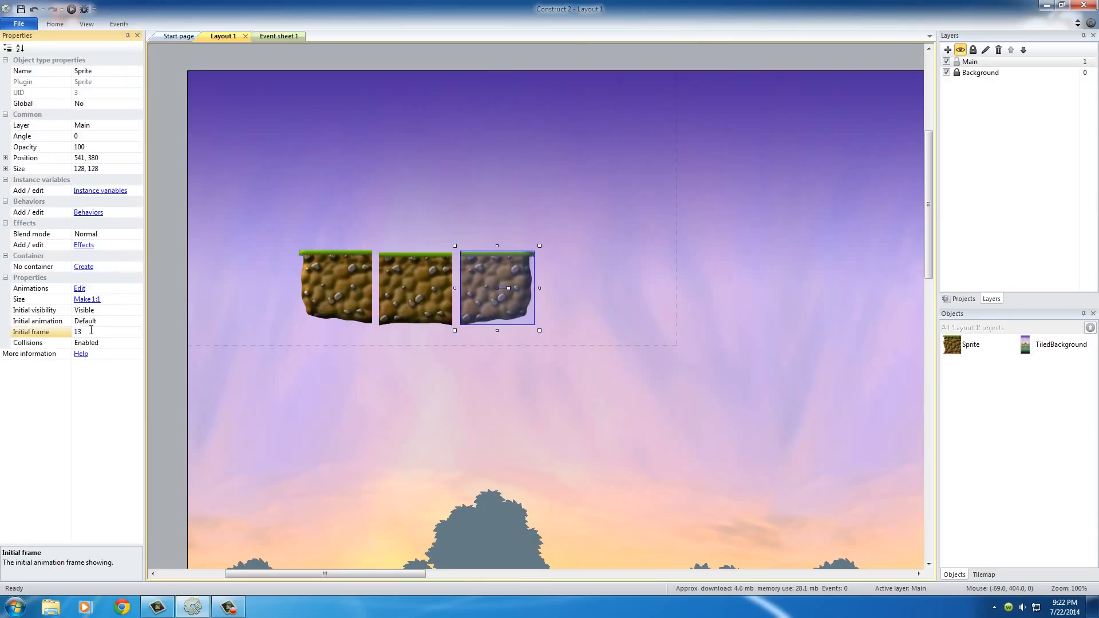
# View frame 10 among the middle ground tile's animation frames and close the image editor.
pyautogui.click(486, 190)
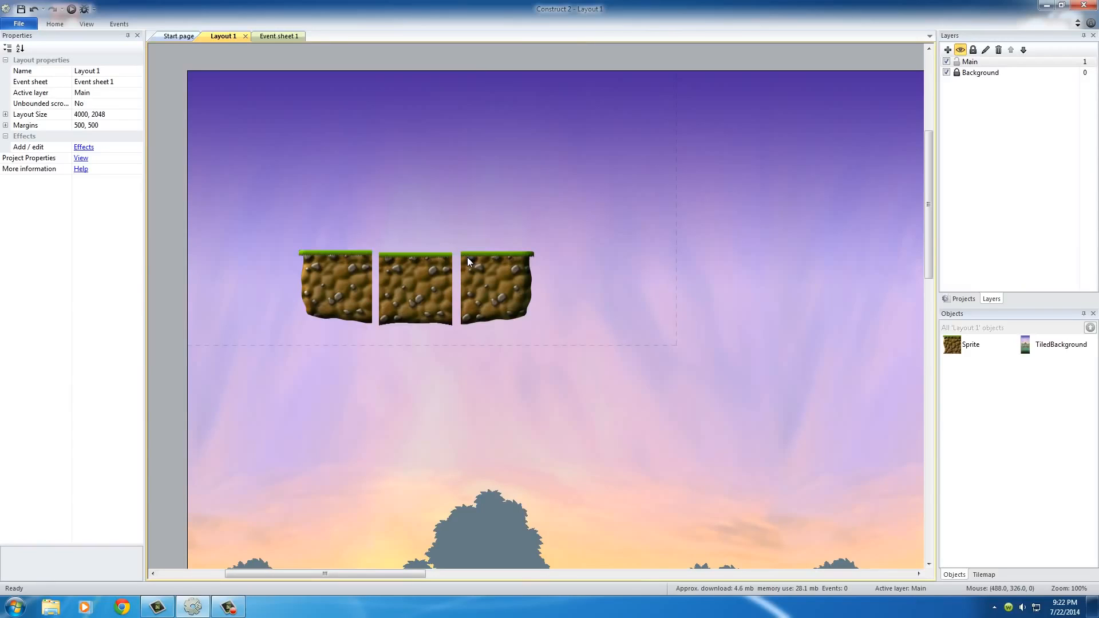
pyautogui.click(416, 281)
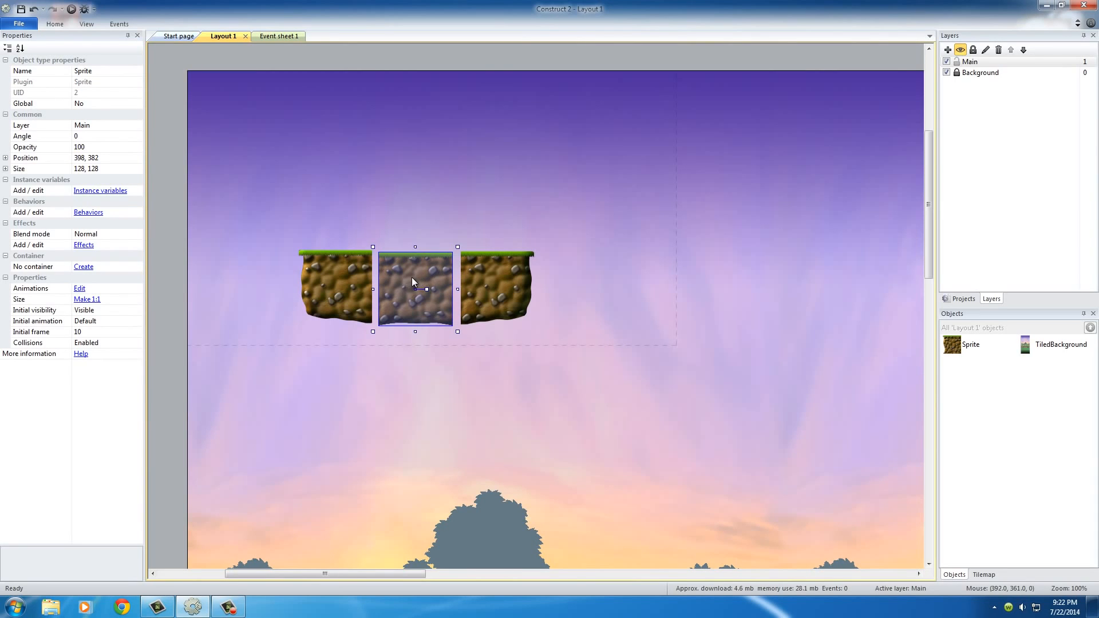
pyautogui.doubleClick(411, 282)
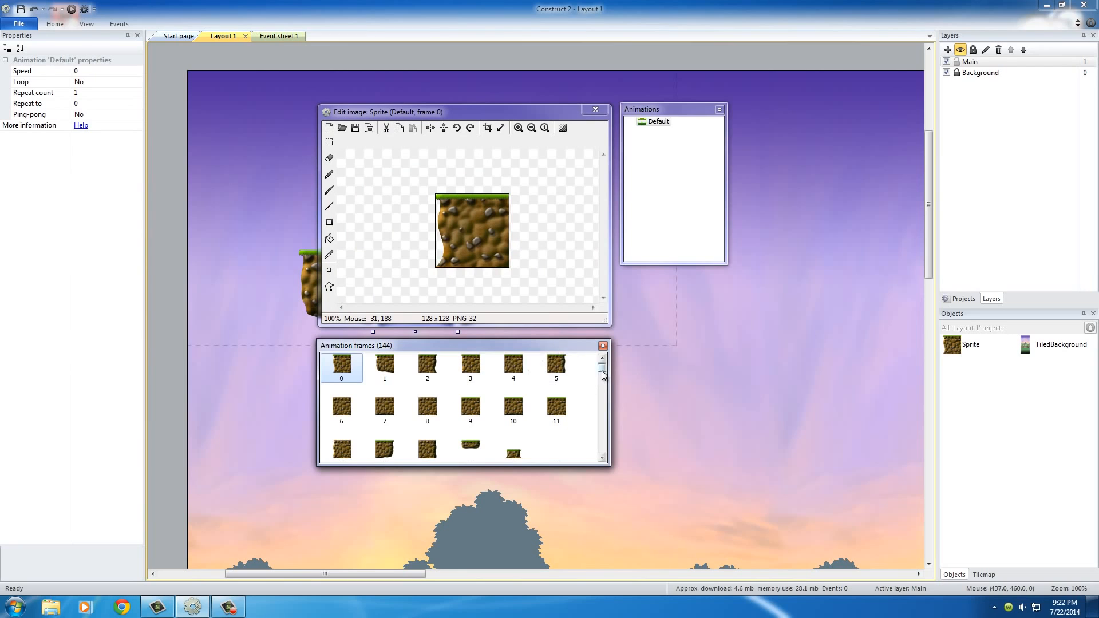
pyautogui.moveTo(601, 362)
pyautogui.mouseDown()
pyautogui.moveTo(606, 400)
pyautogui.moveTo(602, 369)
pyautogui.mouseUp()
pyautogui.click(503, 411)
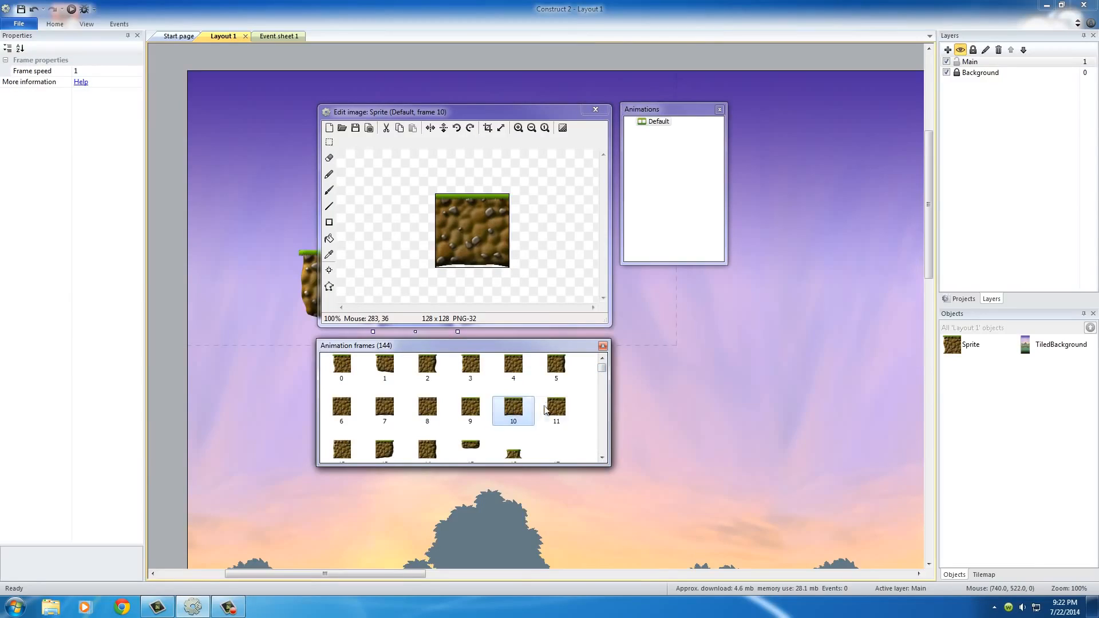
pyautogui.click(596, 110)
pyautogui.click(433, 173)
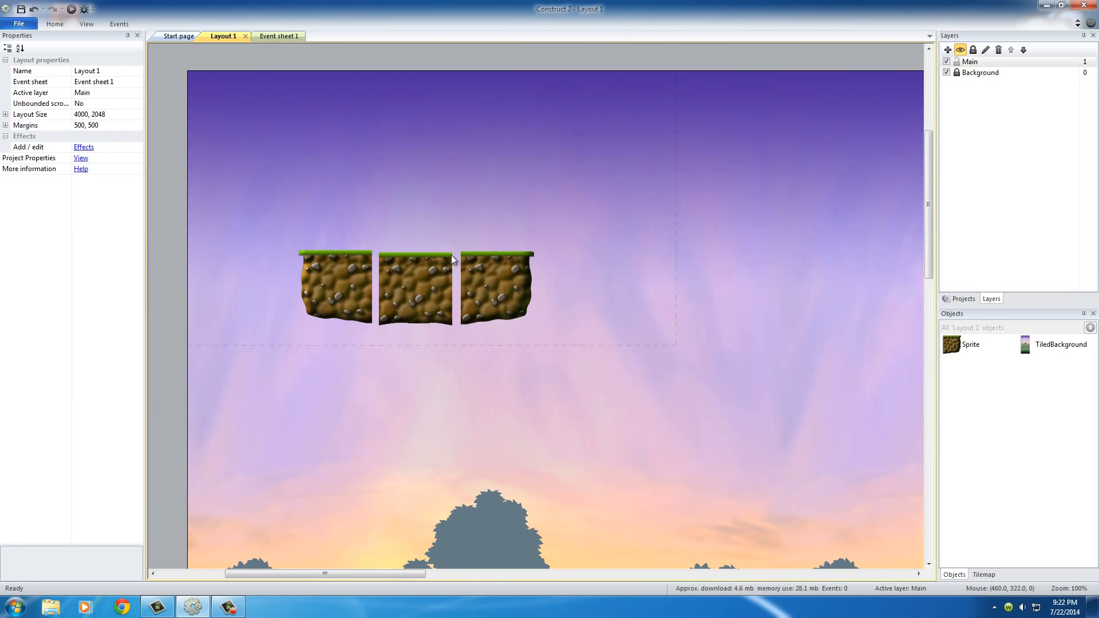
# Move the three ground tiles down and left freehand, lining them up side by side with the left one at about 199, 474.
pyautogui.moveTo(333, 272); pyautogui.dragTo(324, 347)
pyautogui.click(391, 197)
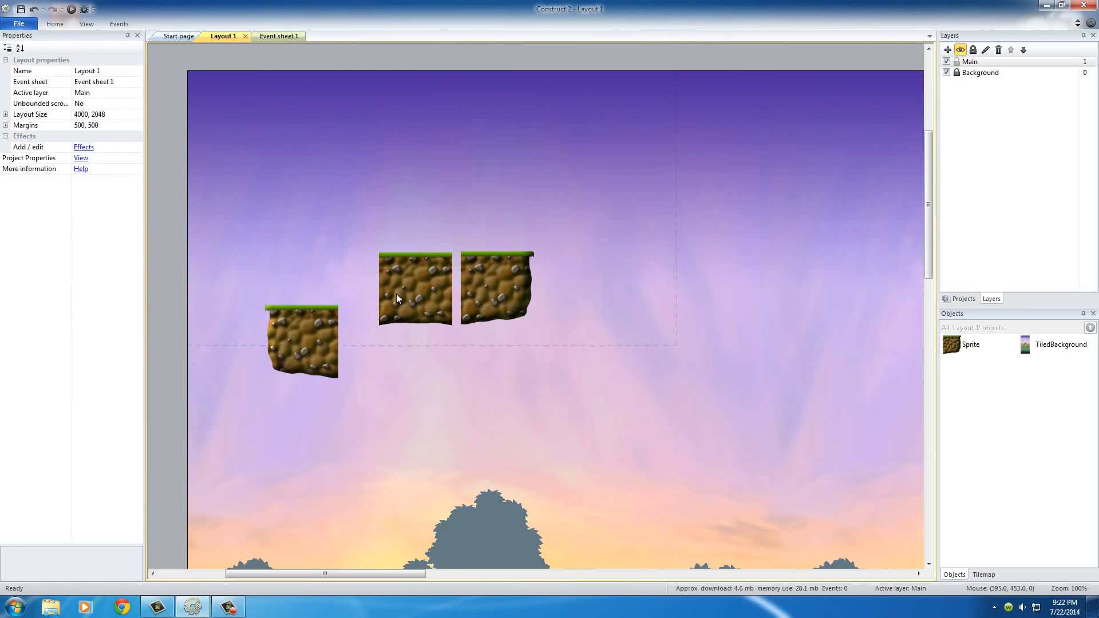
pyautogui.moveTo(410, 293); pyautogui.dragTo(374, 331)
pyautogui.moveTo(486, 270); pyautogui.dragTo(435, 326)
pyautogui.click(454, 270)
pyautogui.click(438, 278)
pyautogui.click(420, 253)
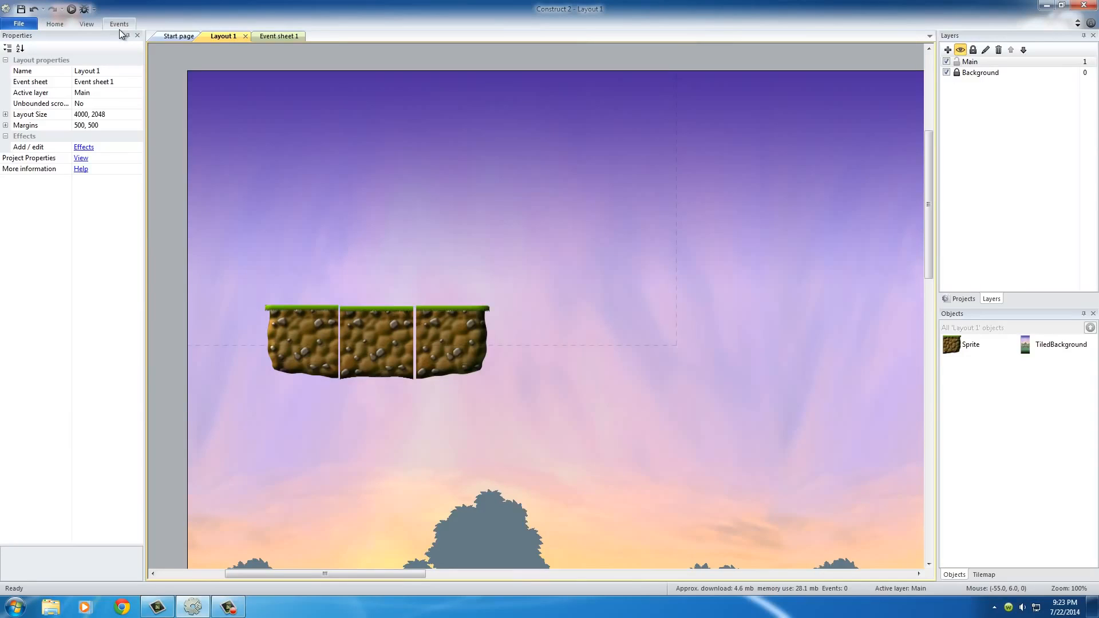
# Turn on snapping to the grid for the layout.
pyautogui.click(307, 343)
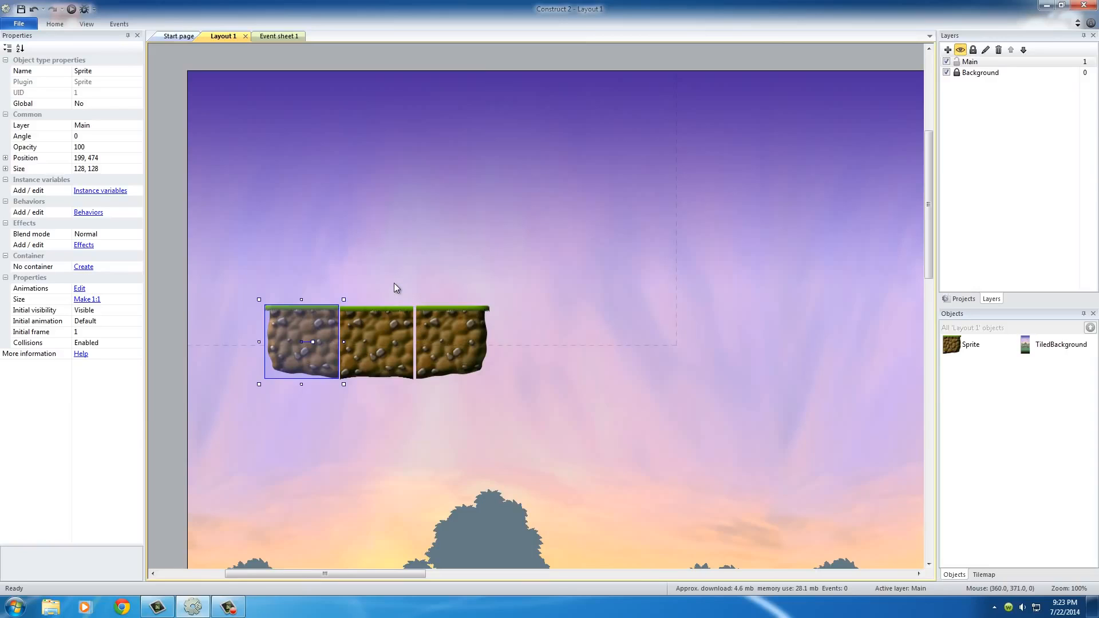
pyautogui.click(87, 24)
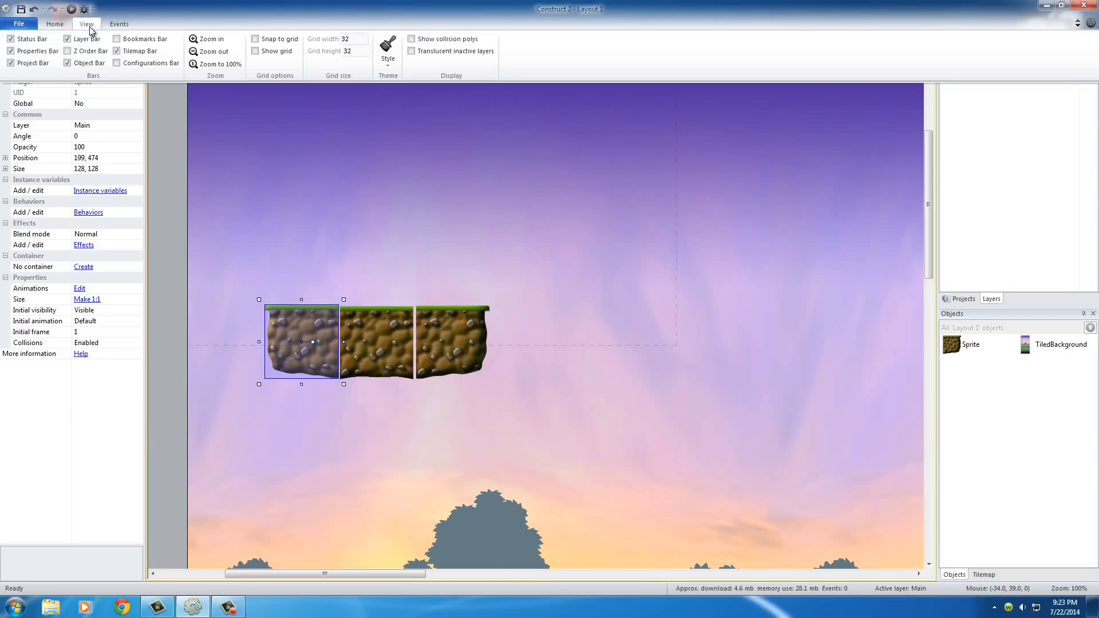
pyautogui.click(254, 40)
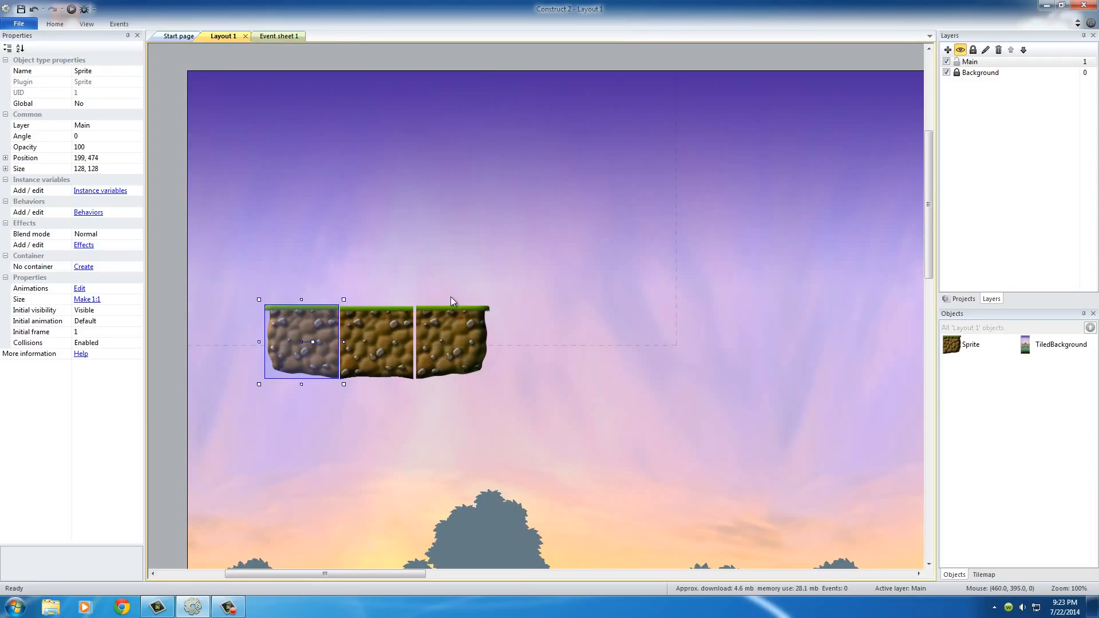
pyautogui.click(379, 257)
# Move the left ground tile up and left onto the grid at 160, 352.
pyautogui.moveTo(308, 328)
pyautogui.mouseDown()
pyautogui.moveTo(309, 312)
pyautogui.moveTo(289, 310)
pyautogui.moveTo(289, 319)
pyautogui.moveTo(312, 319)
pyautogui.moveTo(298, 320)
pyautogui.mouseUp()
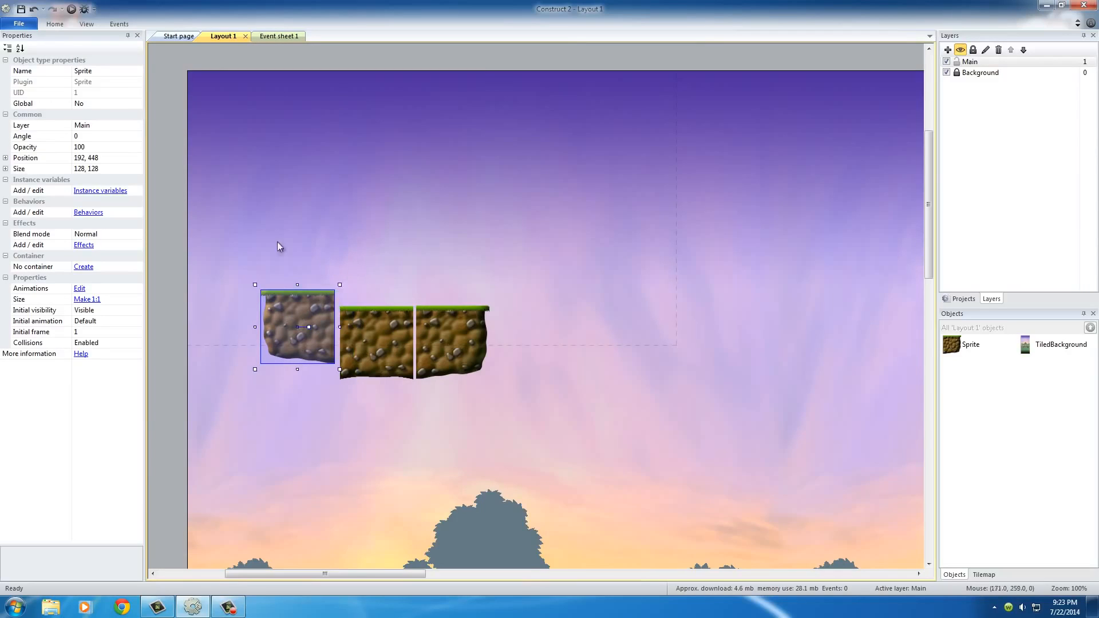
pyautogui.click(328, 242)
pyautogui.moveTo(293, 332); pyautogui.dragTo(283, 283)
pyautogui.click(384, 256)
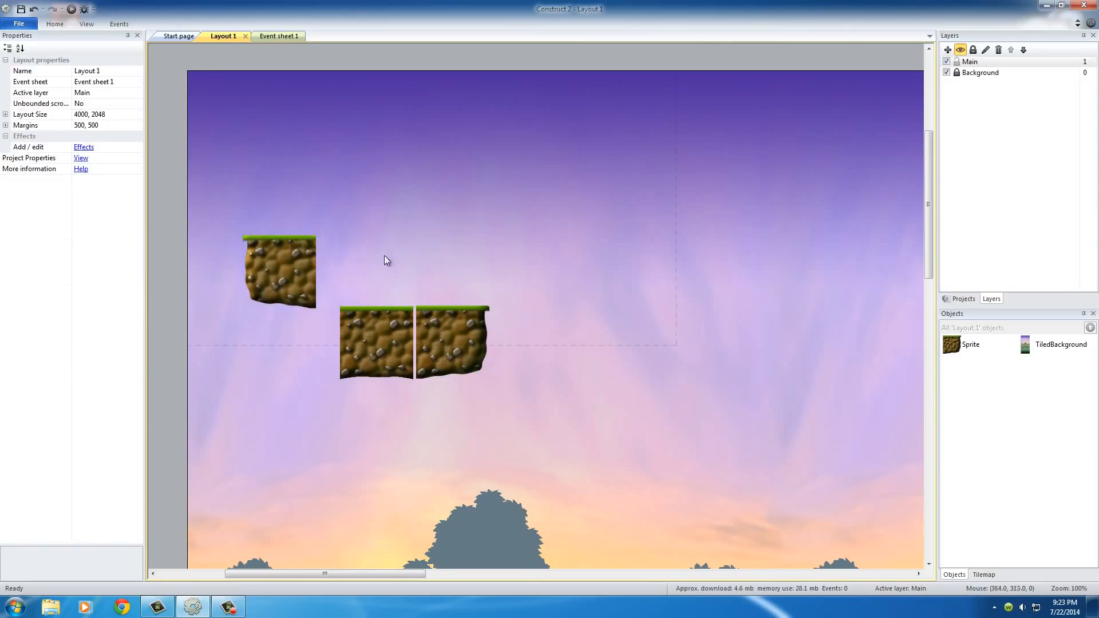
# Snap the middle ground tile to 288, 352 and the right one to 416, 352 so the three tiles join seamlessly.
pyautogui.click(391, 348)
pyautogui.moveTo(357, 361); pyautogui.dragTo(347, 283)
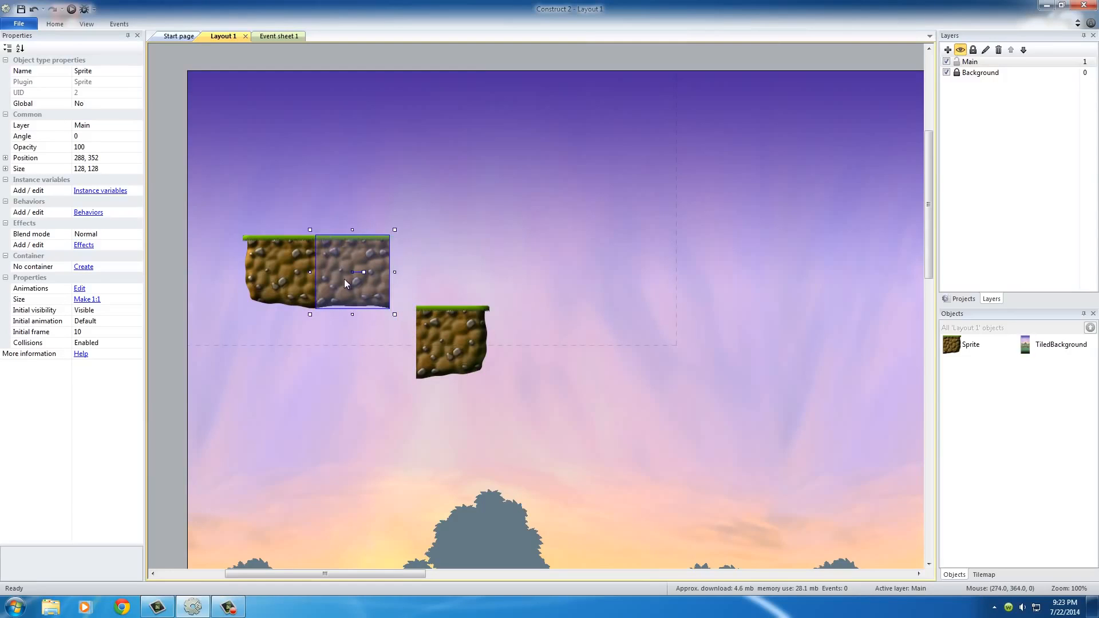
pyautogui.click(327, 157)
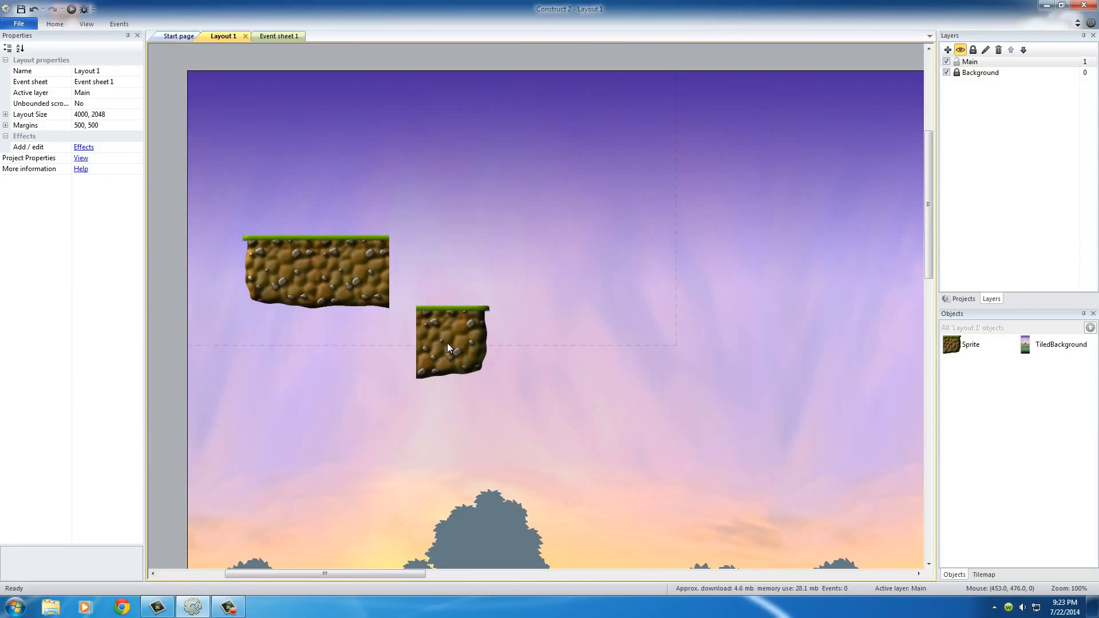
pyautogui.moveTo(454, 358); pyautogui.dragTo(413, 281)
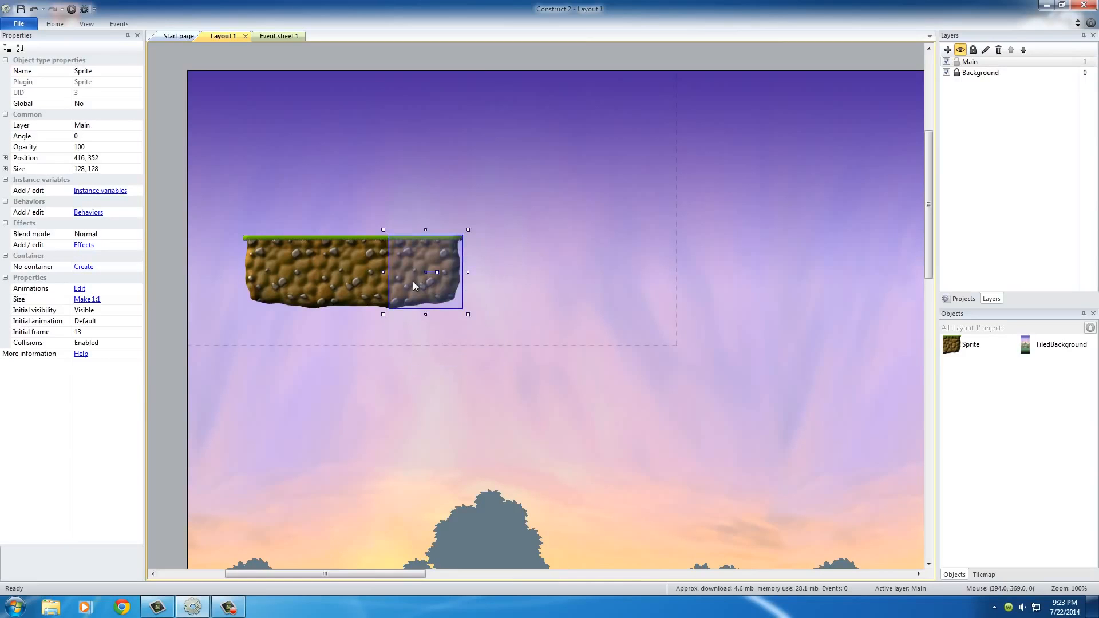
pyautogui.click(355, 130)
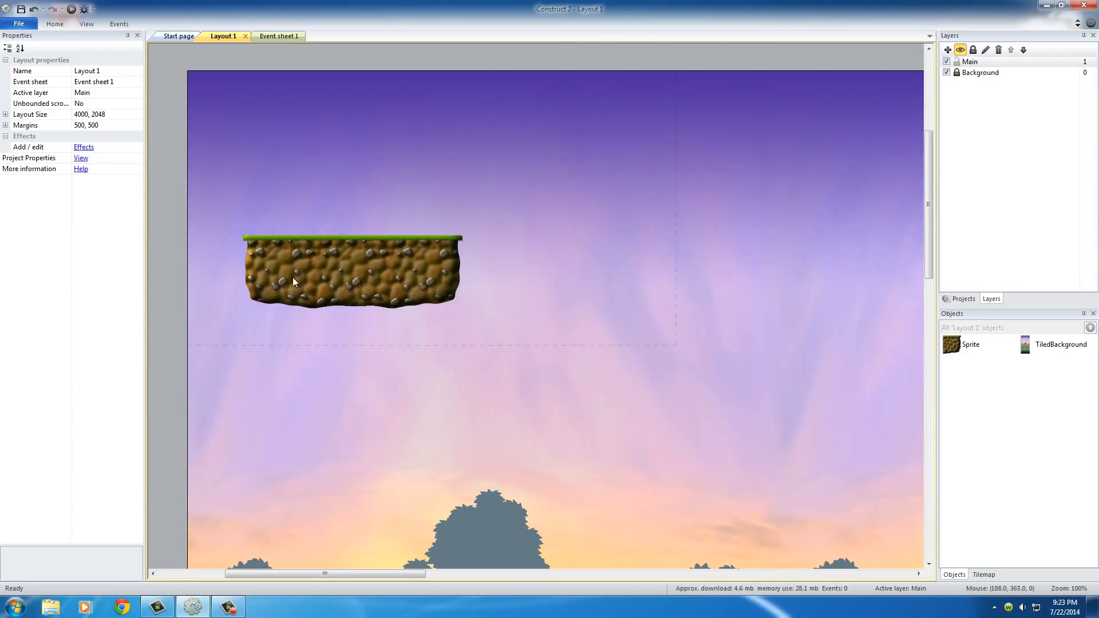
# Review the snap-to-grid option and the grid width and height settings.
pyautogui.moveTo(289, 271); pyautogui.dragTo(441, 280)
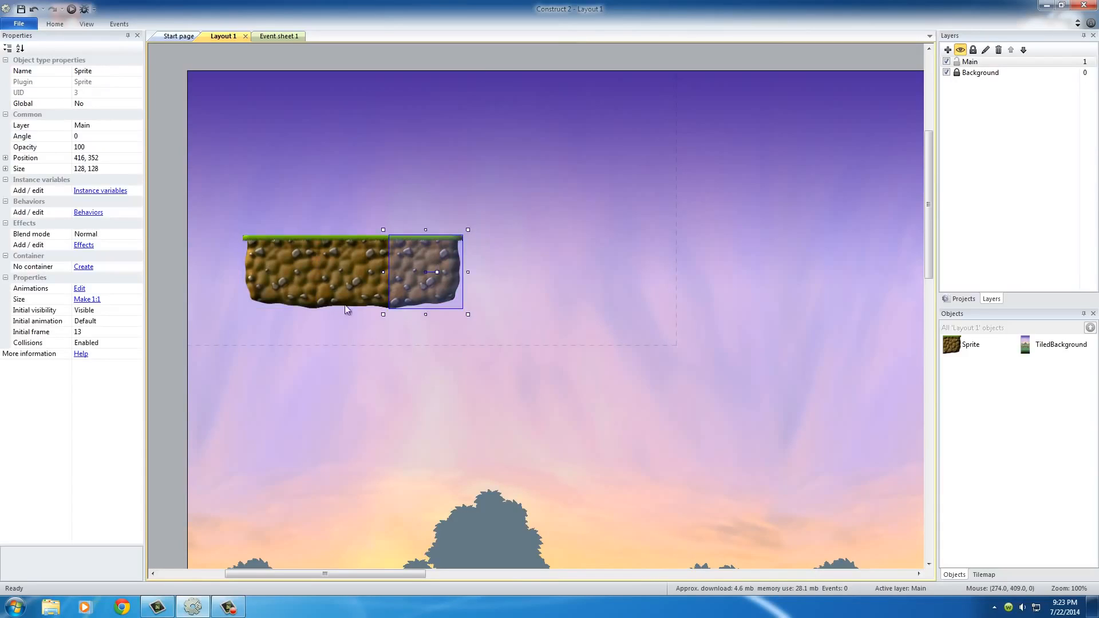
pyautogui.click(86, 24)
pyautogui.click(256, 39)
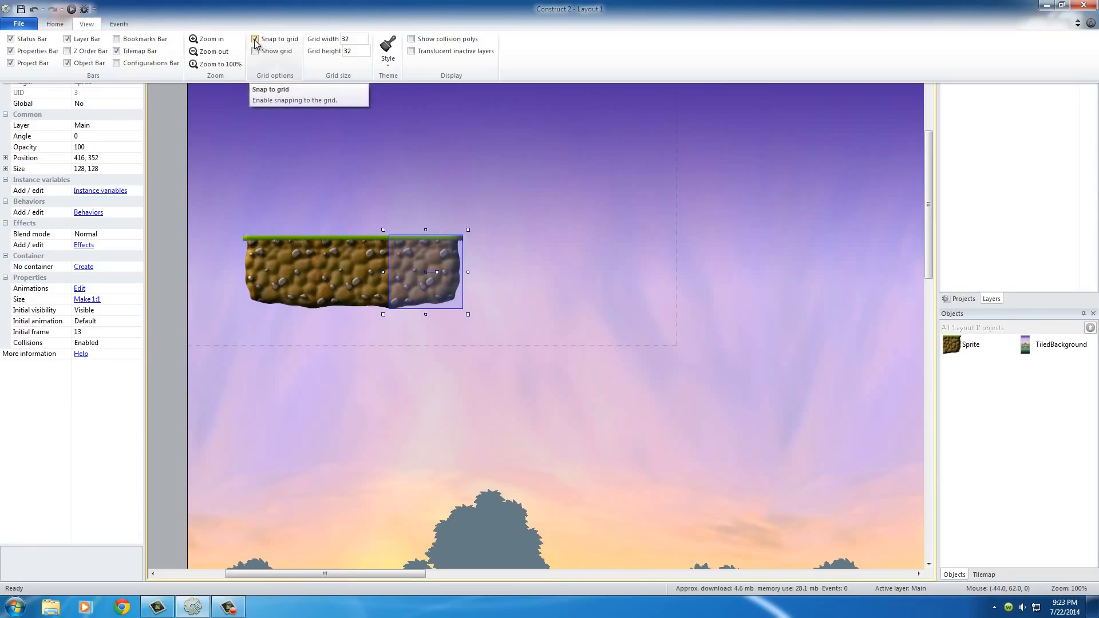
pyautogui.click(434, 178)
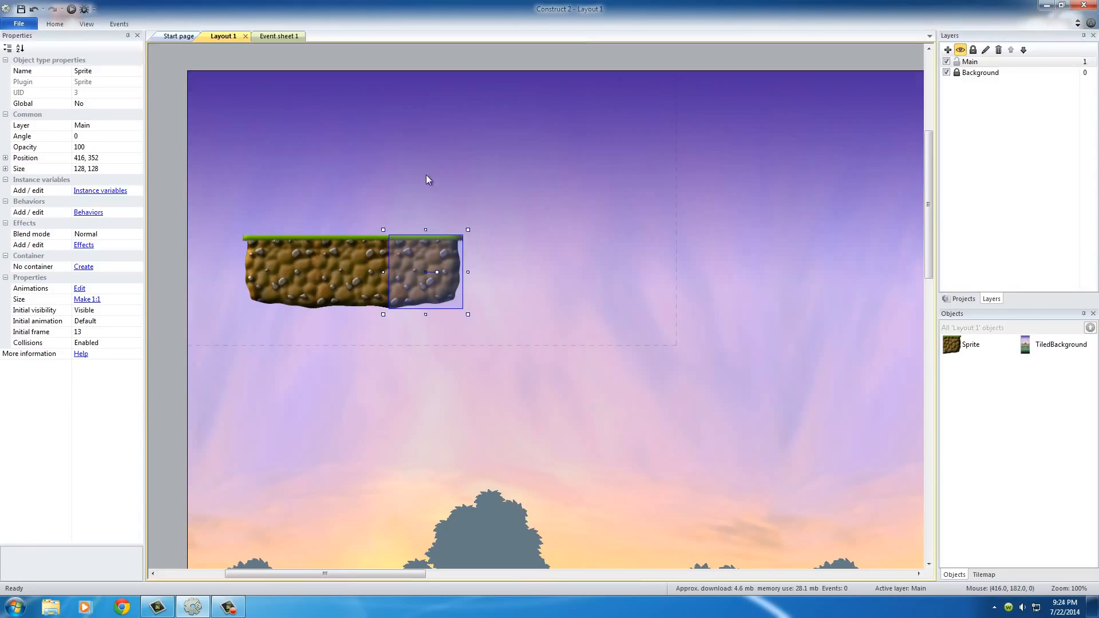
pyautogui.click(87, 23)
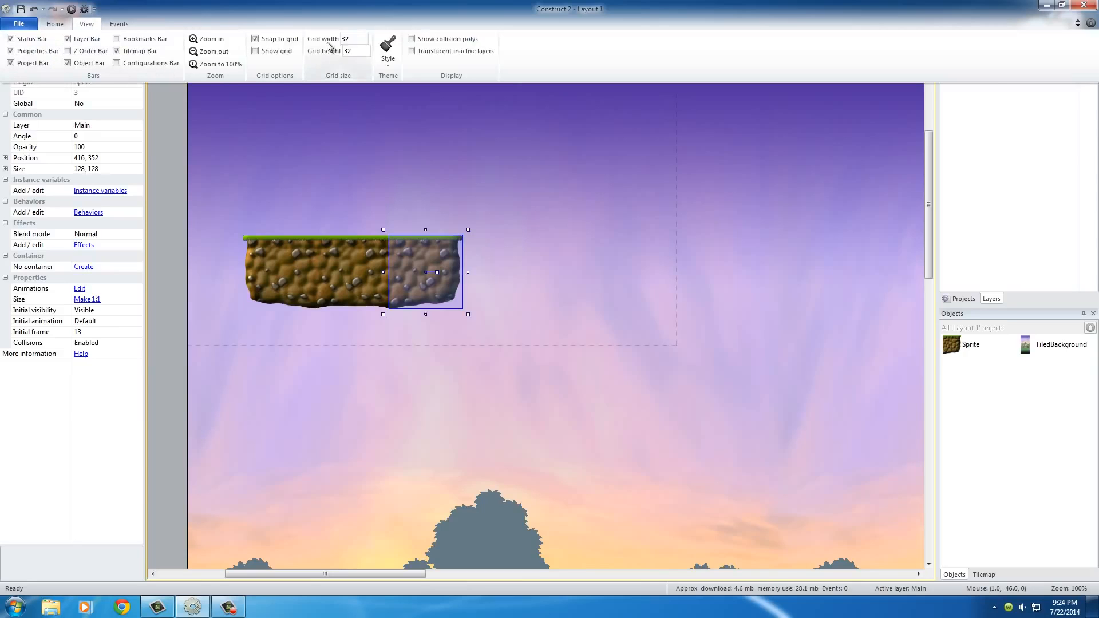
pyautogui.click(359, 52)
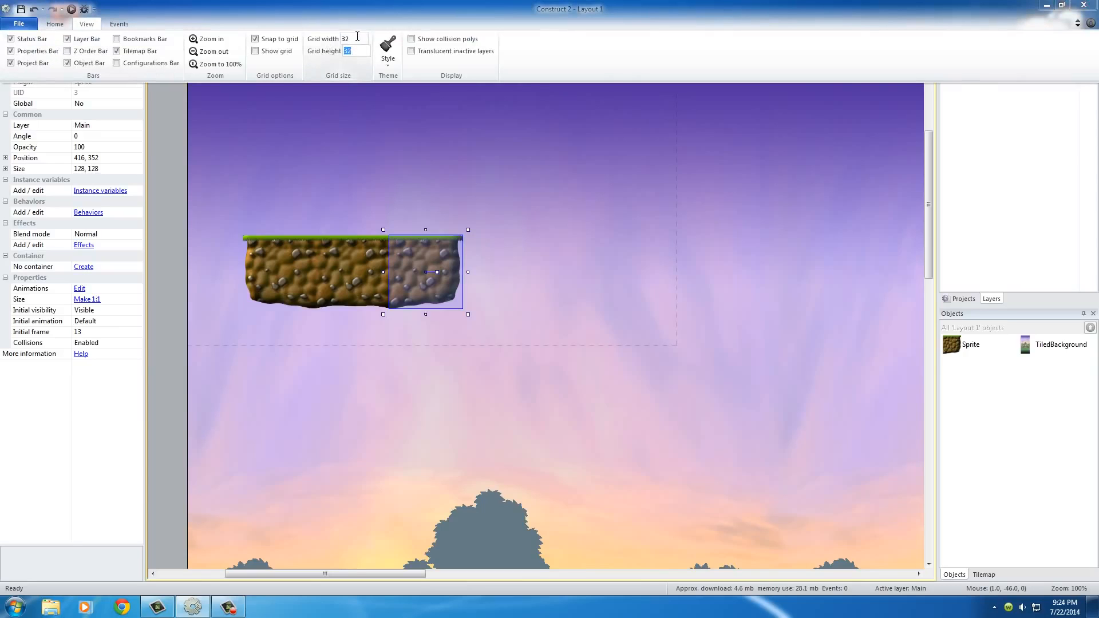
pyautogui.click(358, 38)
# Select each of the three ground tiles in turn to compare their positions and initial frames, and clear the selection.
pyautogui.click(307, 267)
pyautogui.click(306, 265)
pyautogui.click(370, 270)
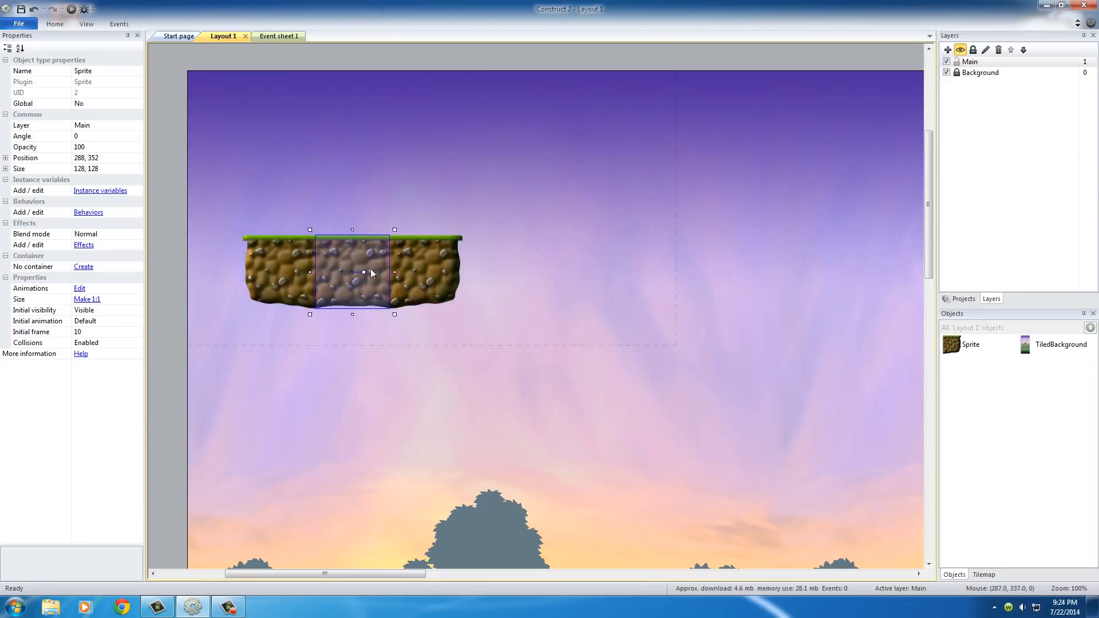
pyautogui.click(426, 269)
pyautogui.click(294, 260)
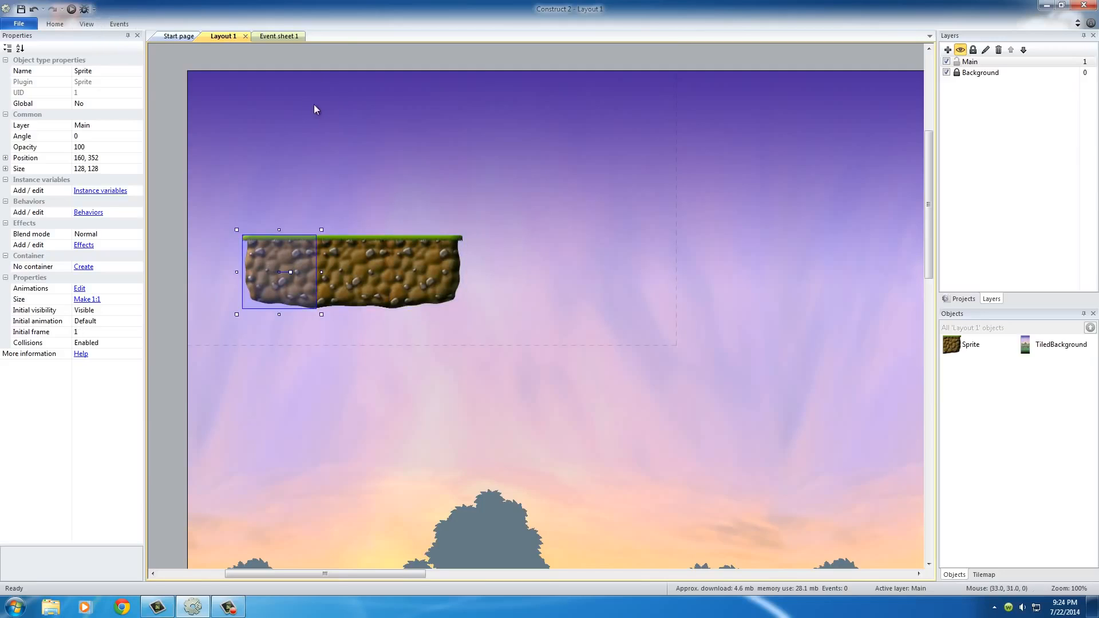
pyautogui.click(419, 202)
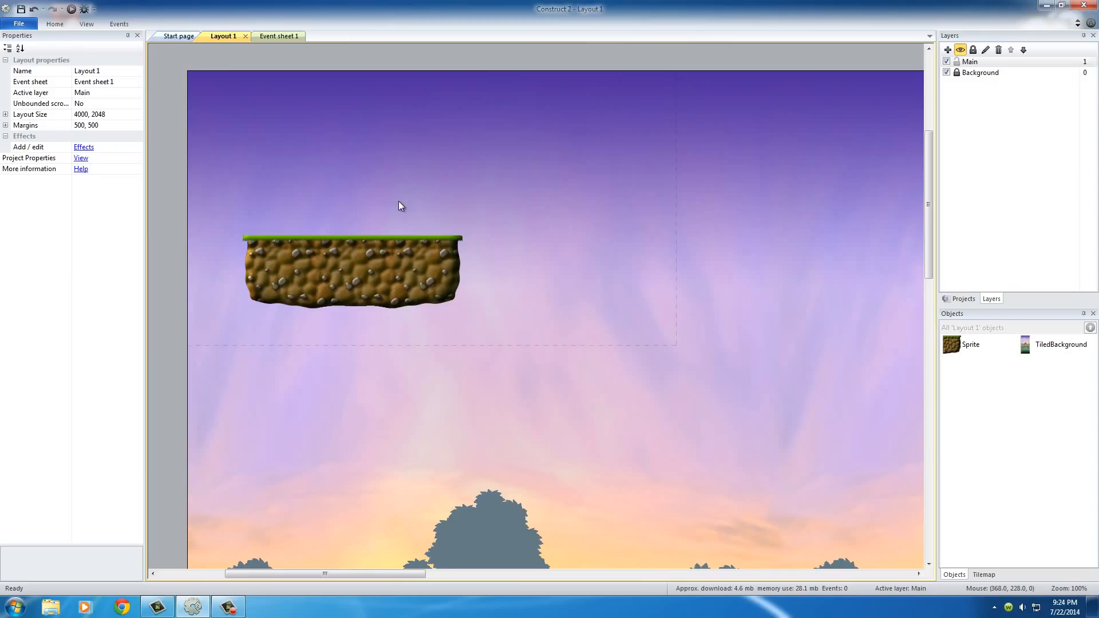
pyautogui.click(286, 276)
pyautogui.click(360, 270)
pyautogui.click(392, 278)
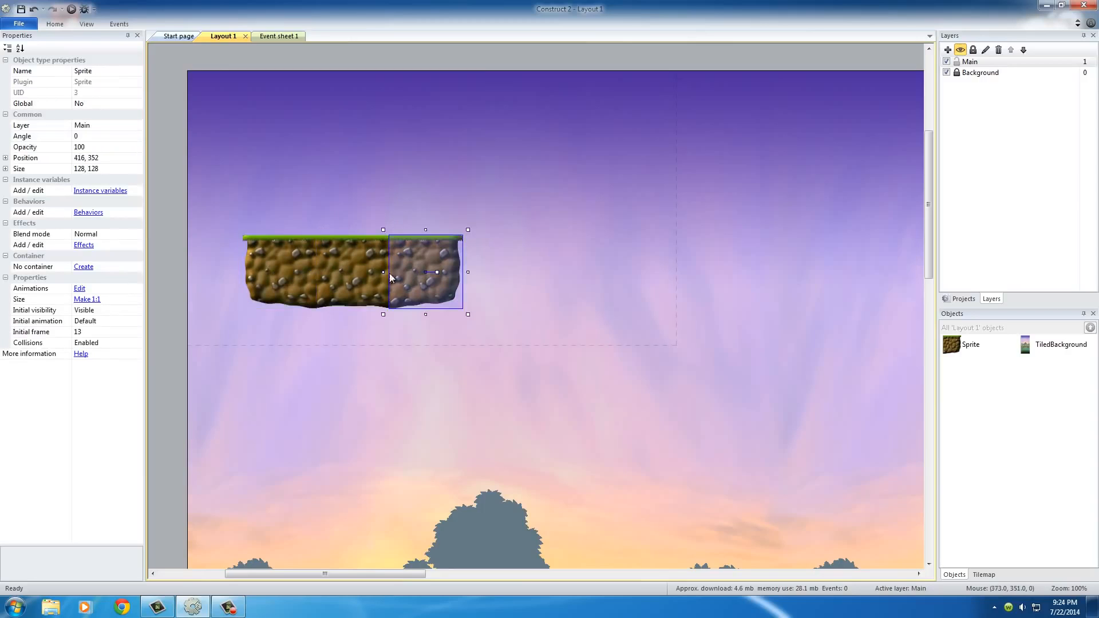
pyautogui.click(272, 263)
pyautogui.click(354, 274)
pyautogui.click(448, 271)
pyautogui.click(515, 189)
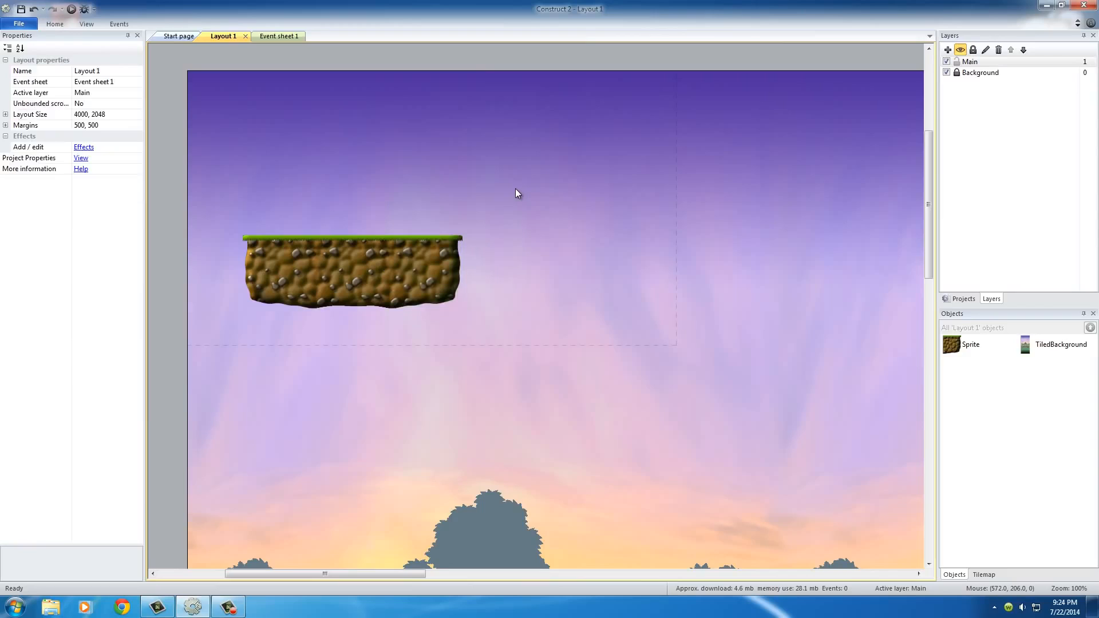